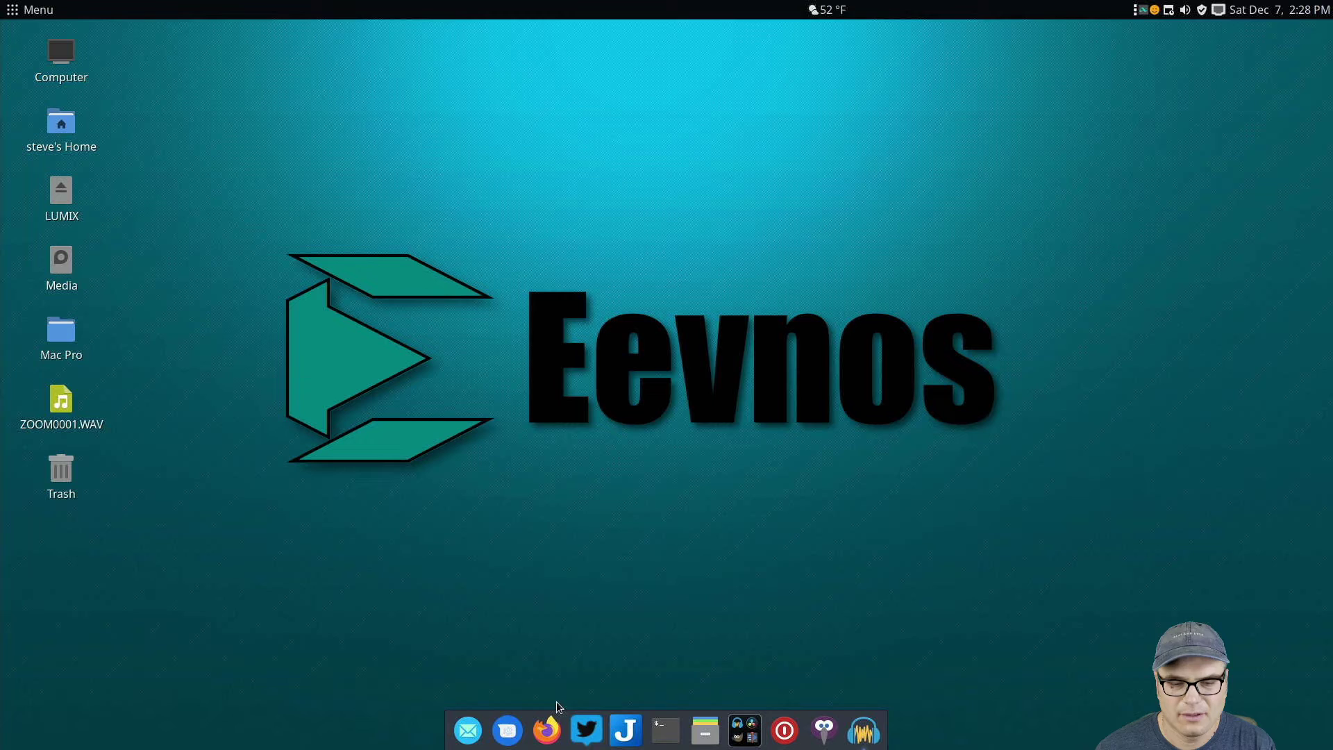
Launch Audacity, reduce it to a smaller floating window and import ZOOM0001.WAV from the desktop
right_click(751, 737)
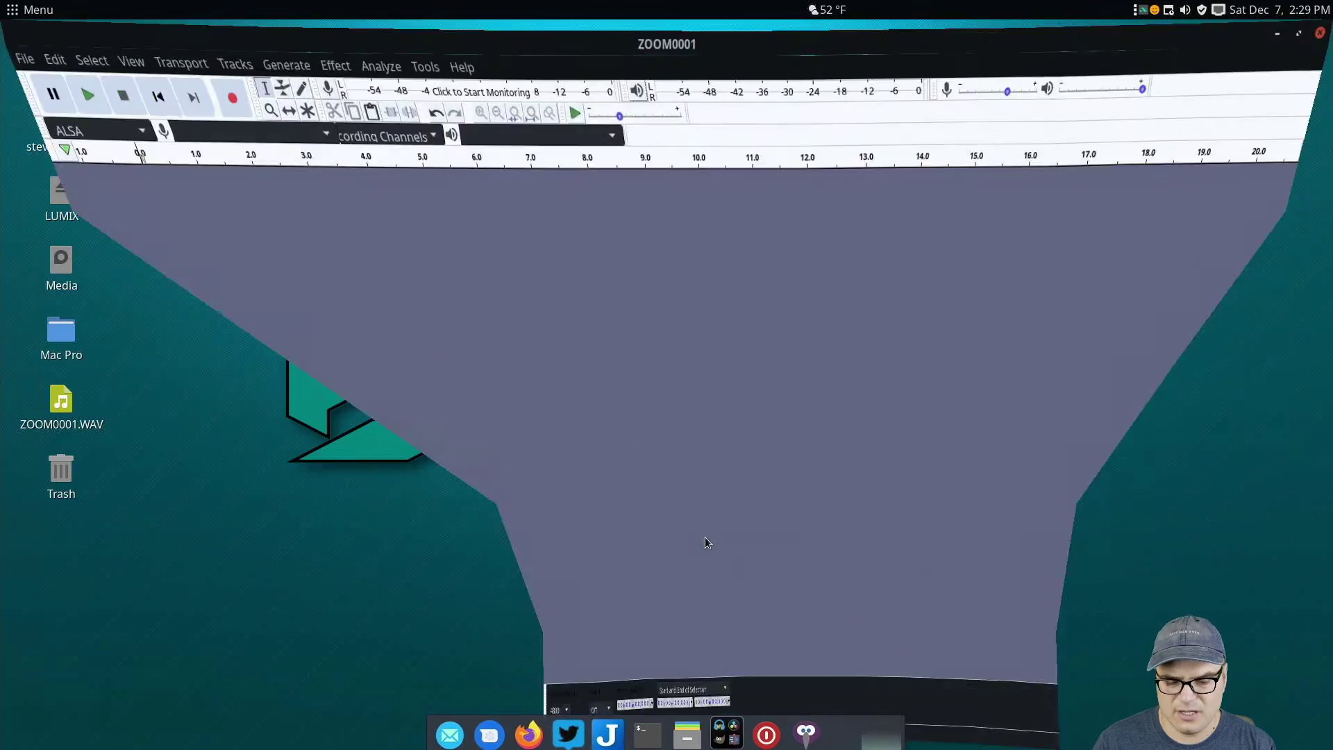
left_click(1300, 30)
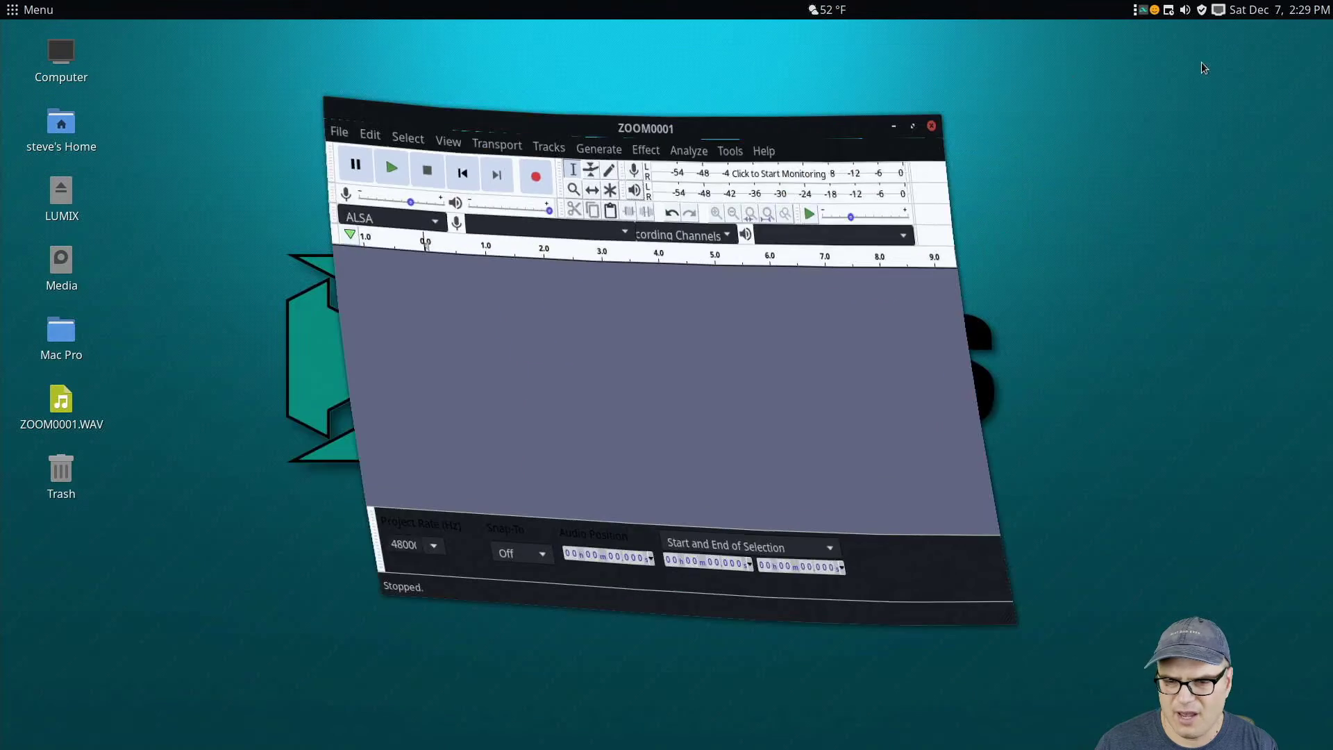
left_click_drag(612, 143, 588, 123)
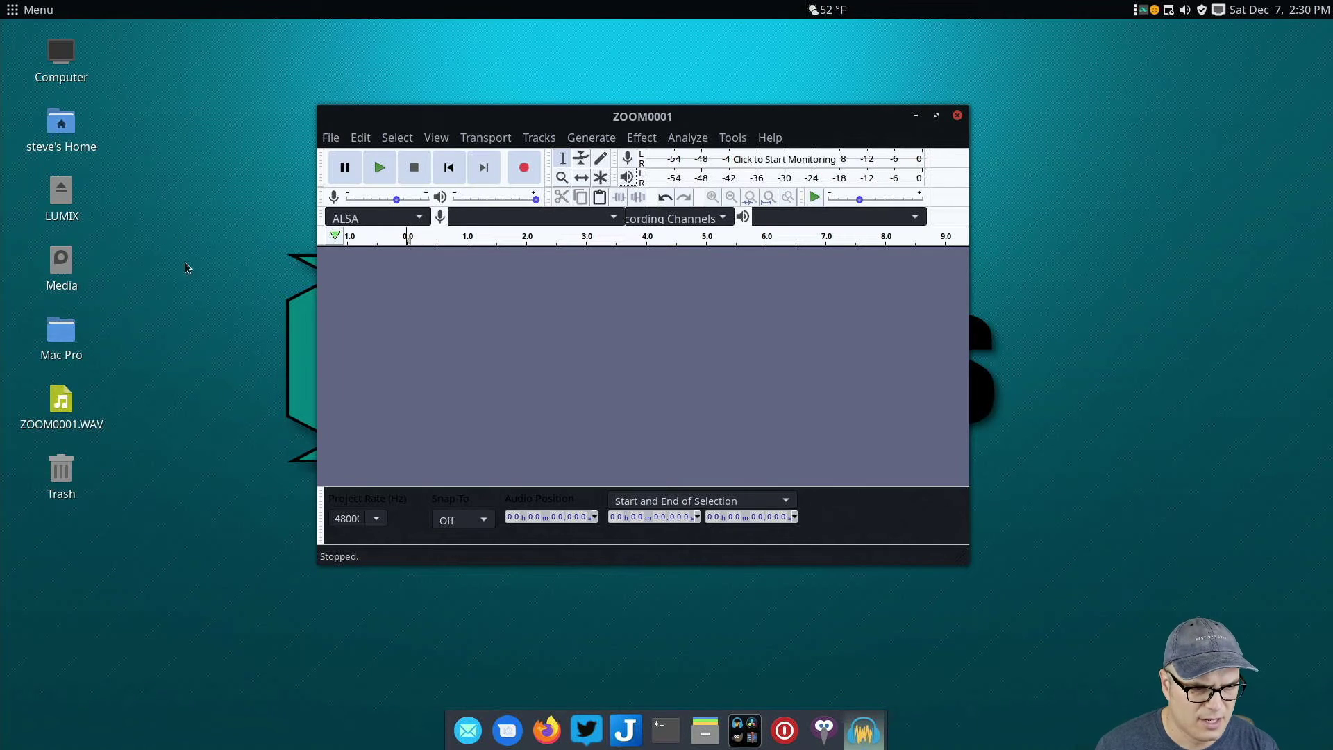
left_click_drag(61, 403, 672, 349)
left_click(806, 546)
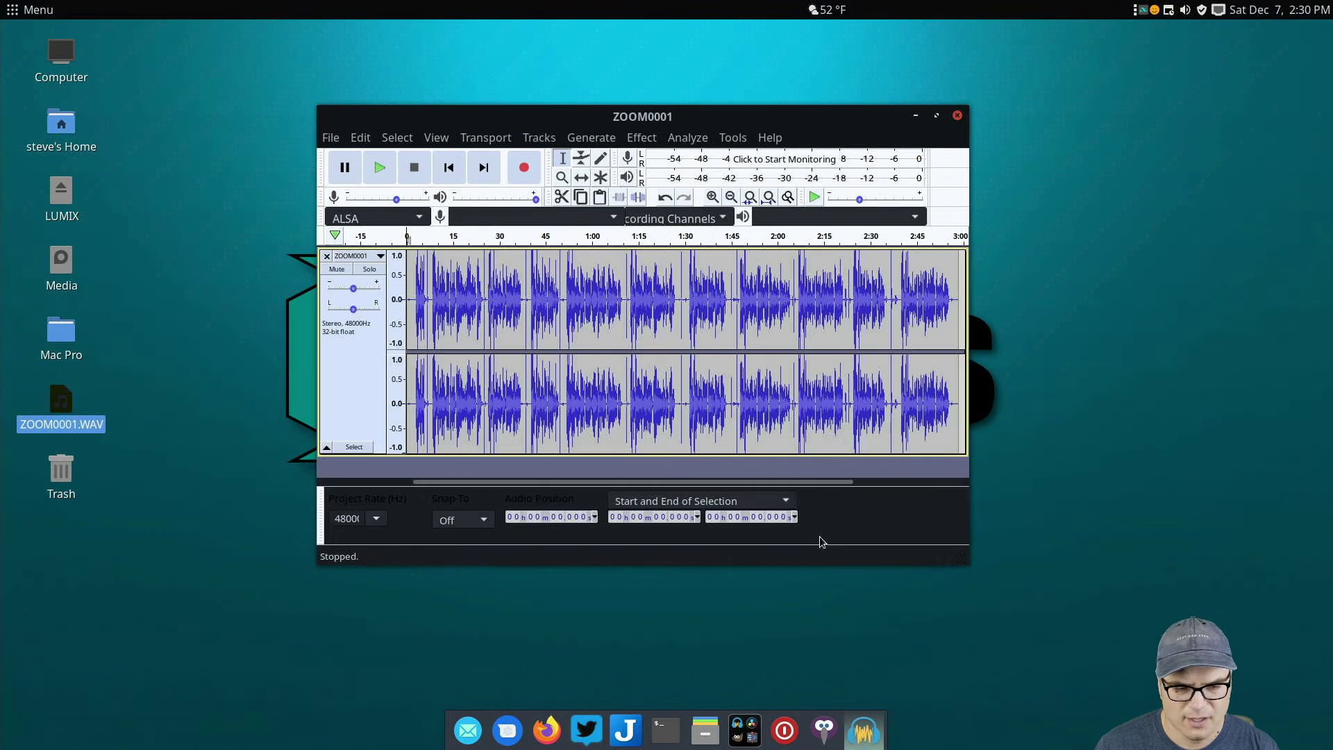
Select the audio from about 0:54 to 1:47 in the ZOOM0001 track and close Audacity
left_click(676, 318)
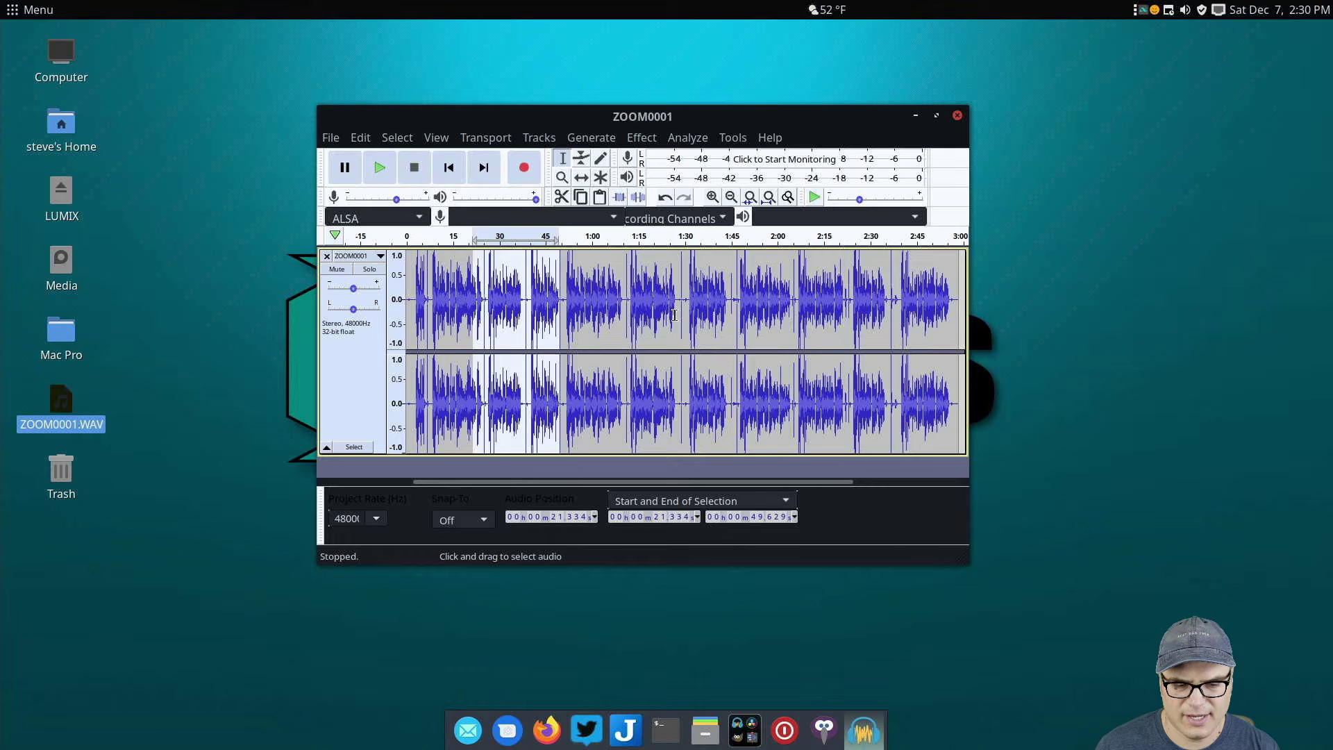
left_click_drag(738, 318, 573, 322)
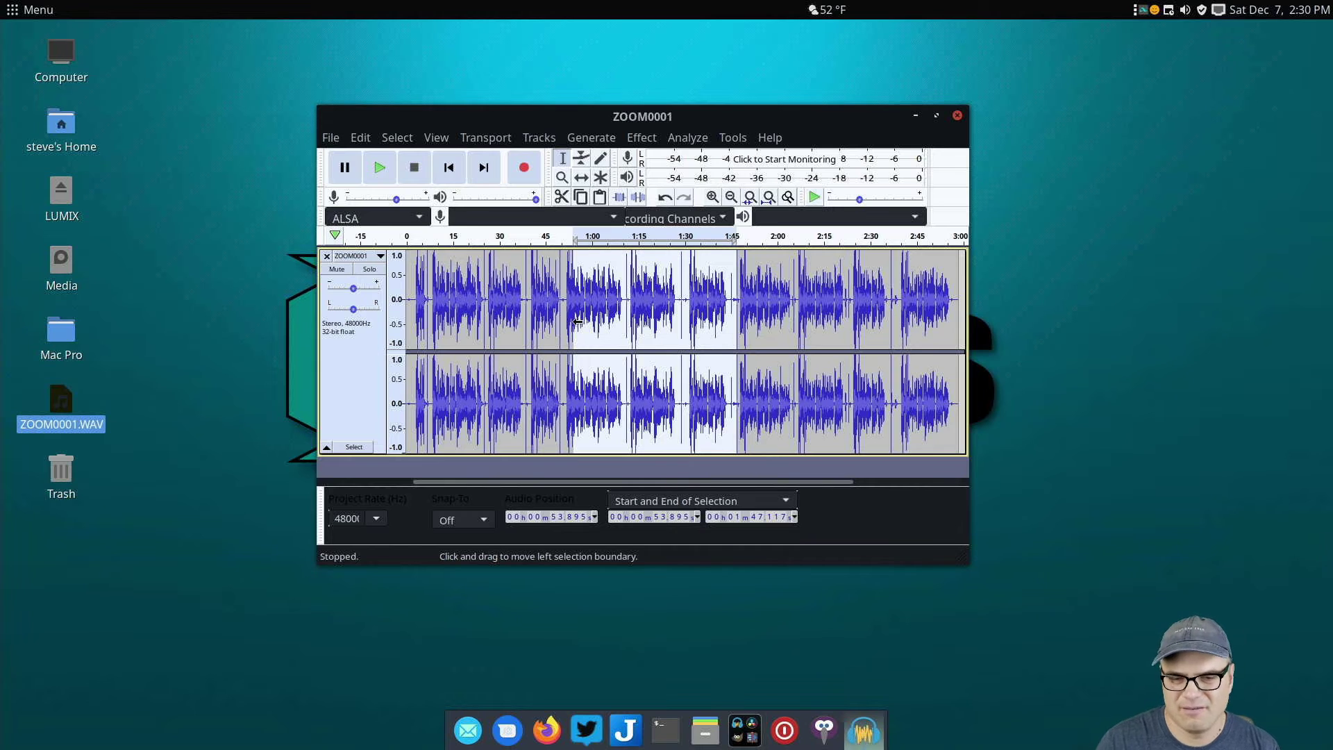
left_click(957, 117)
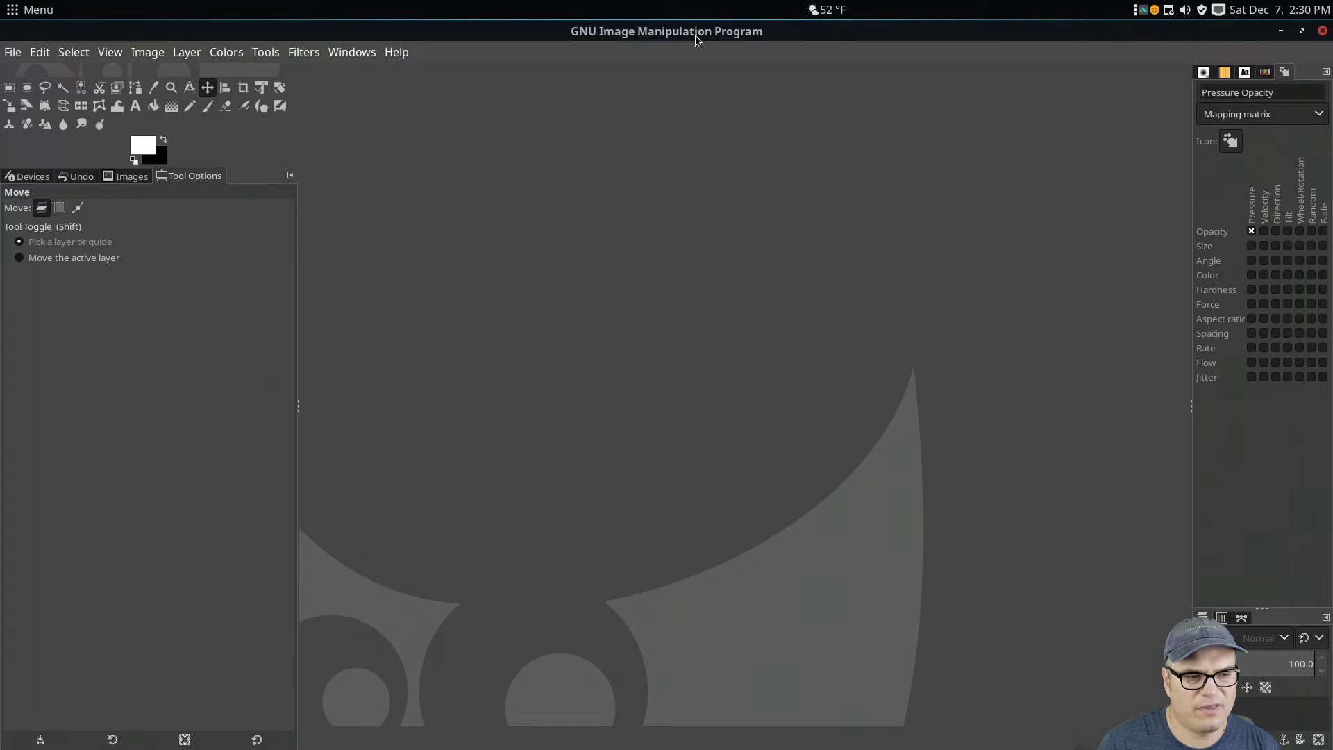
Switch to GIMP and open the most recently used image
left_click(14, 56)
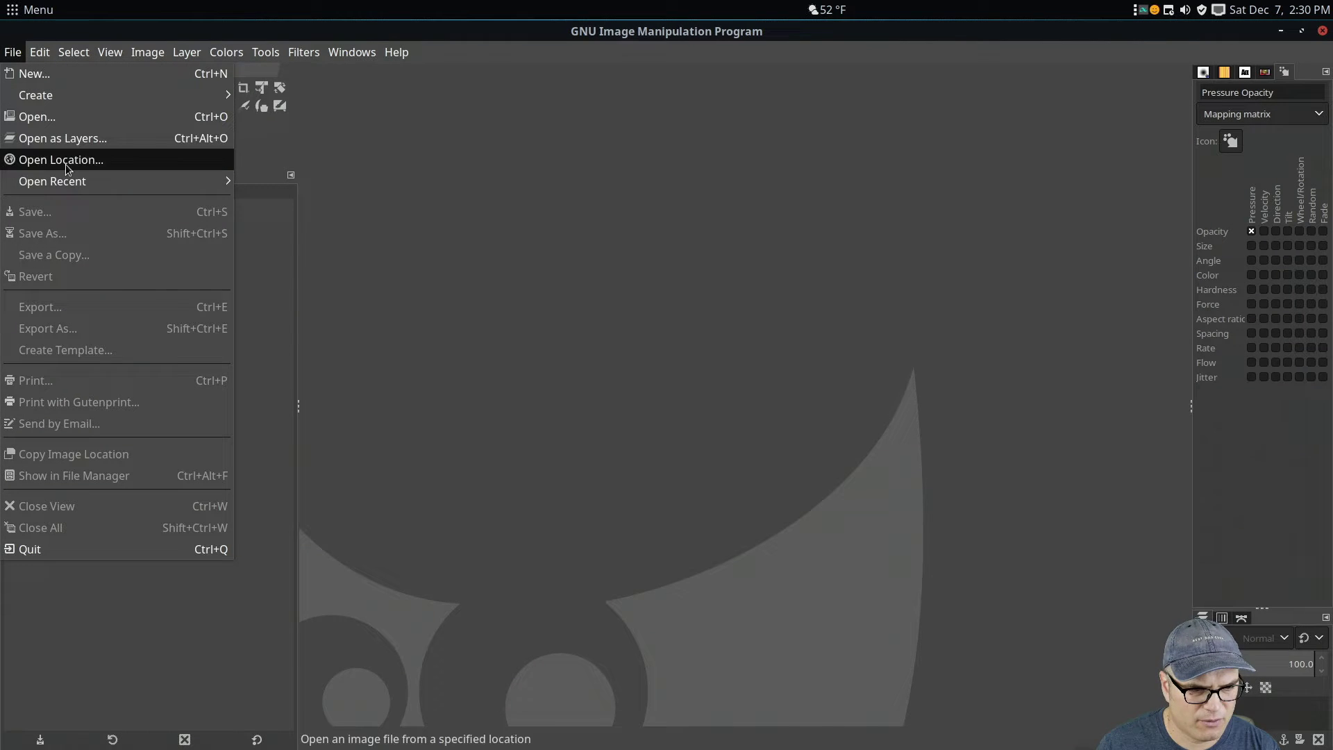
mouse_move(76, 182)
left_click(353, 185)
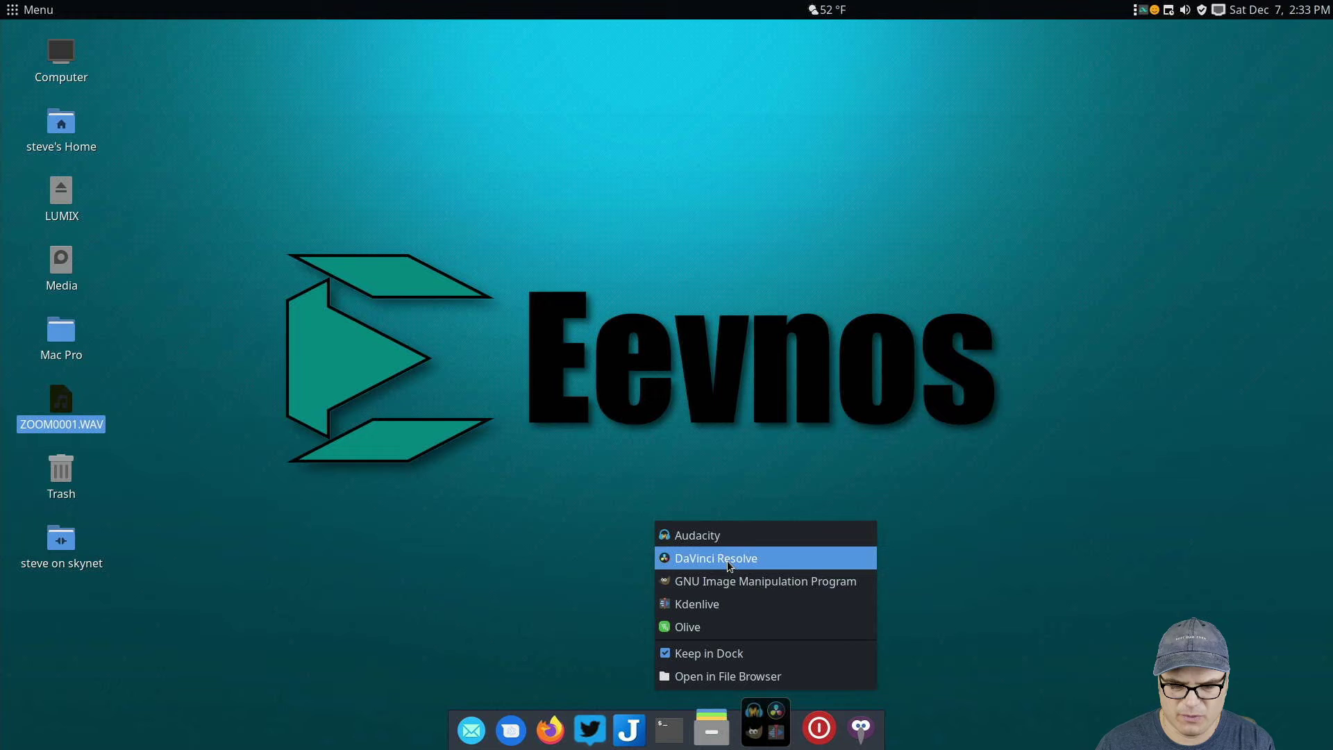
Launch DaVinci Resolve and open the "free linux note application" project
left_click(728, 564)
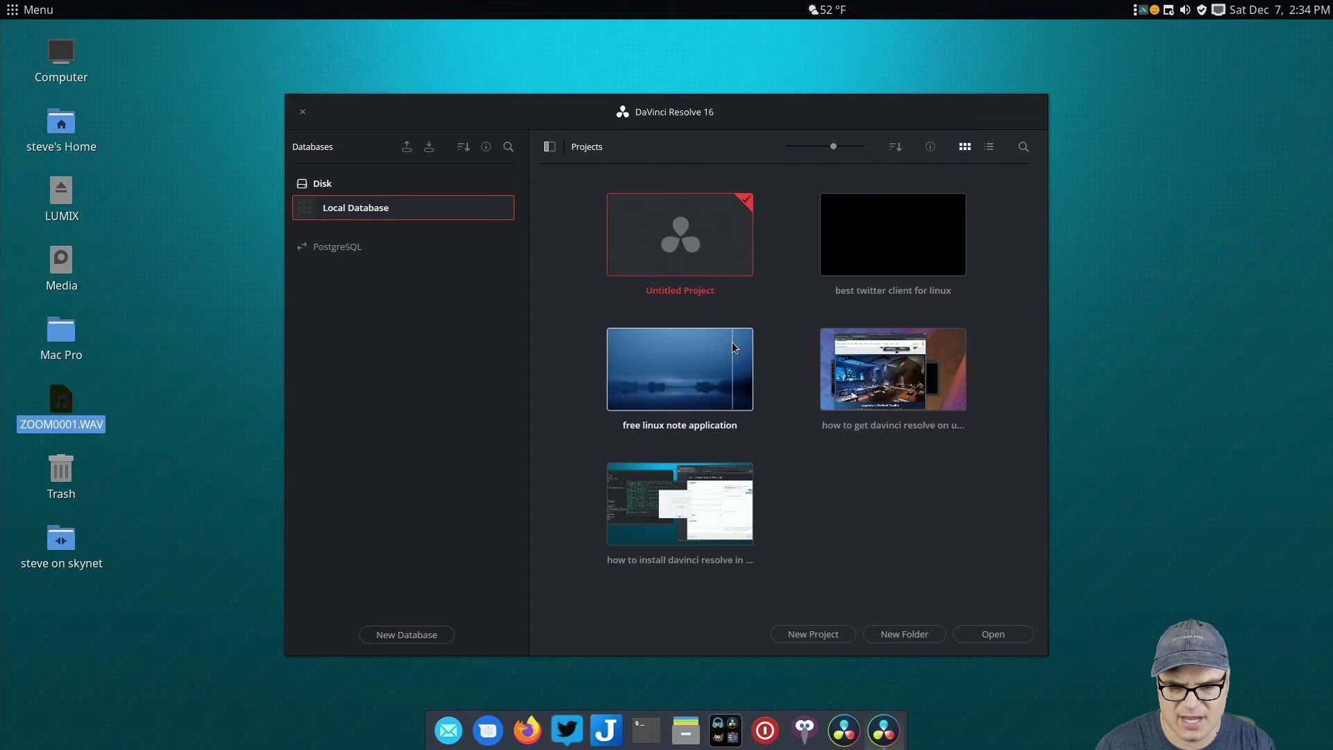
double_click(702, 382)
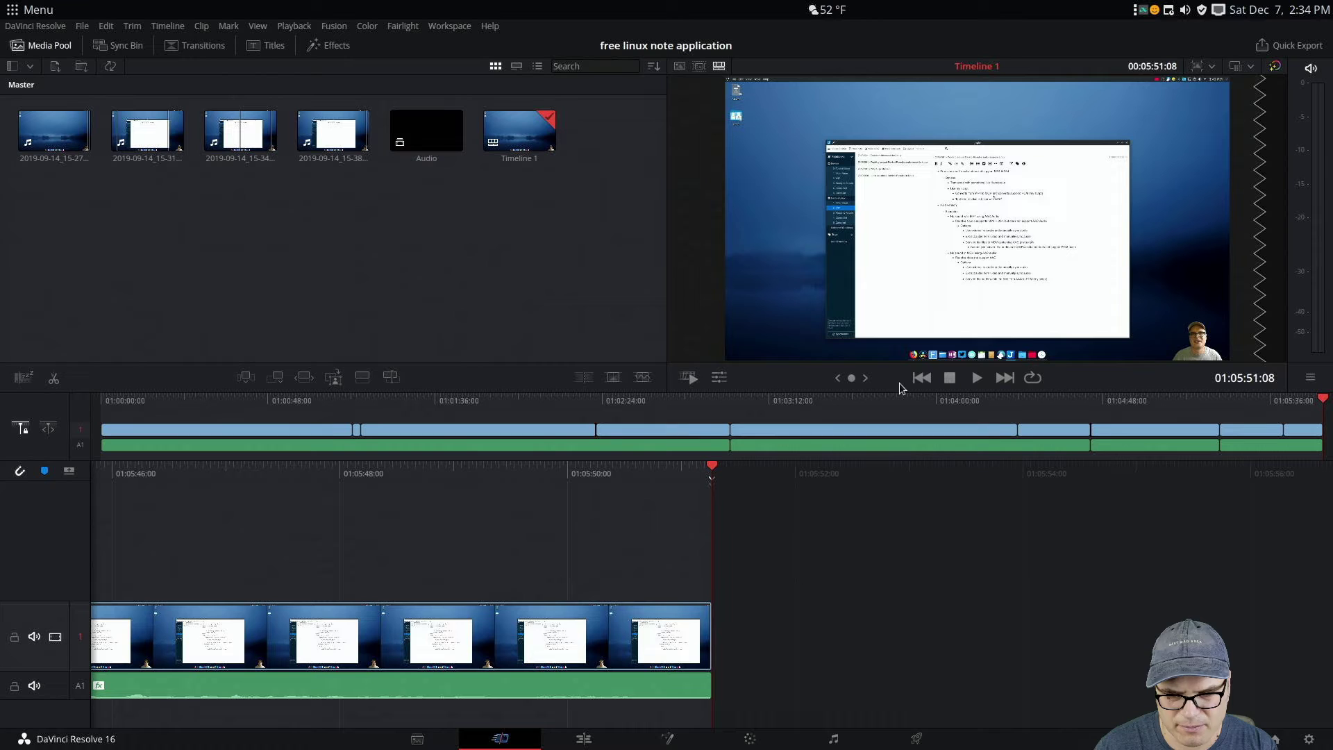
Examine the Fusion and Color workspaces, viewing clips 08 and 07 of the timeline for grading
mouse_move(611, 747)
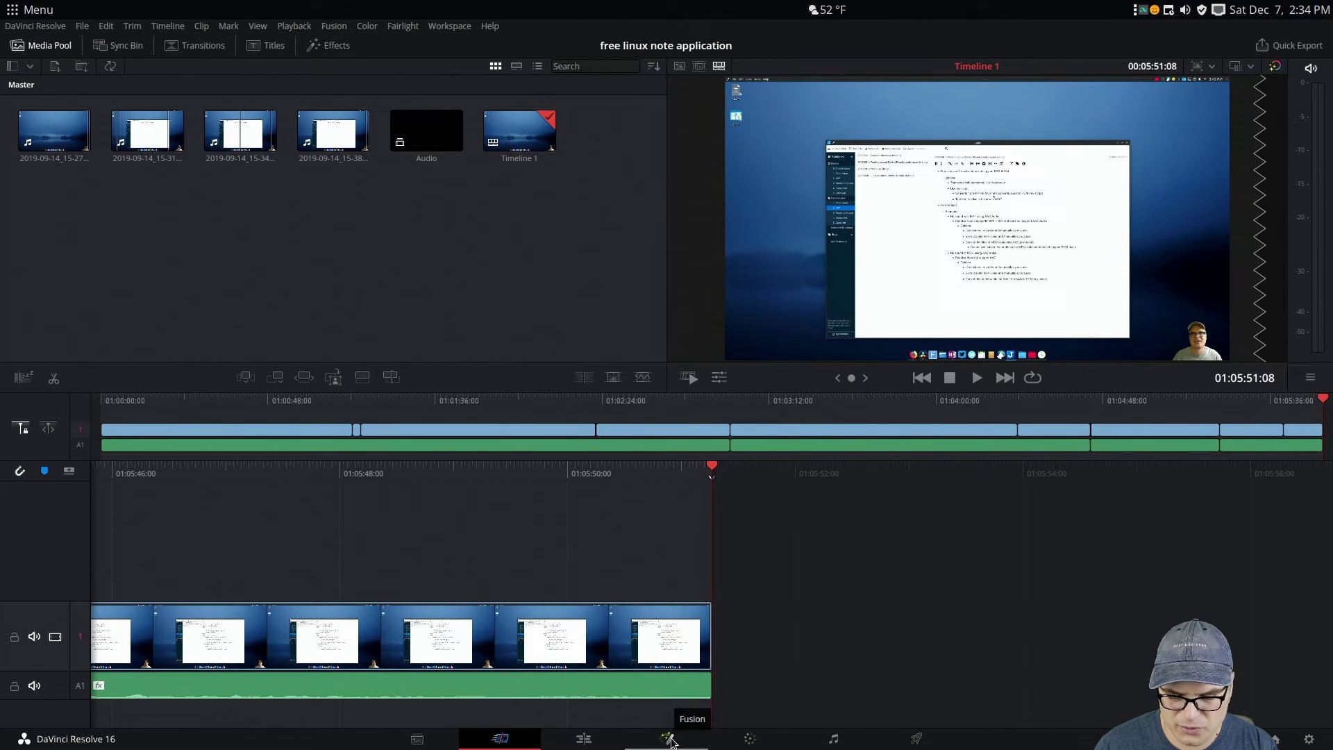
left_click(671, 739)
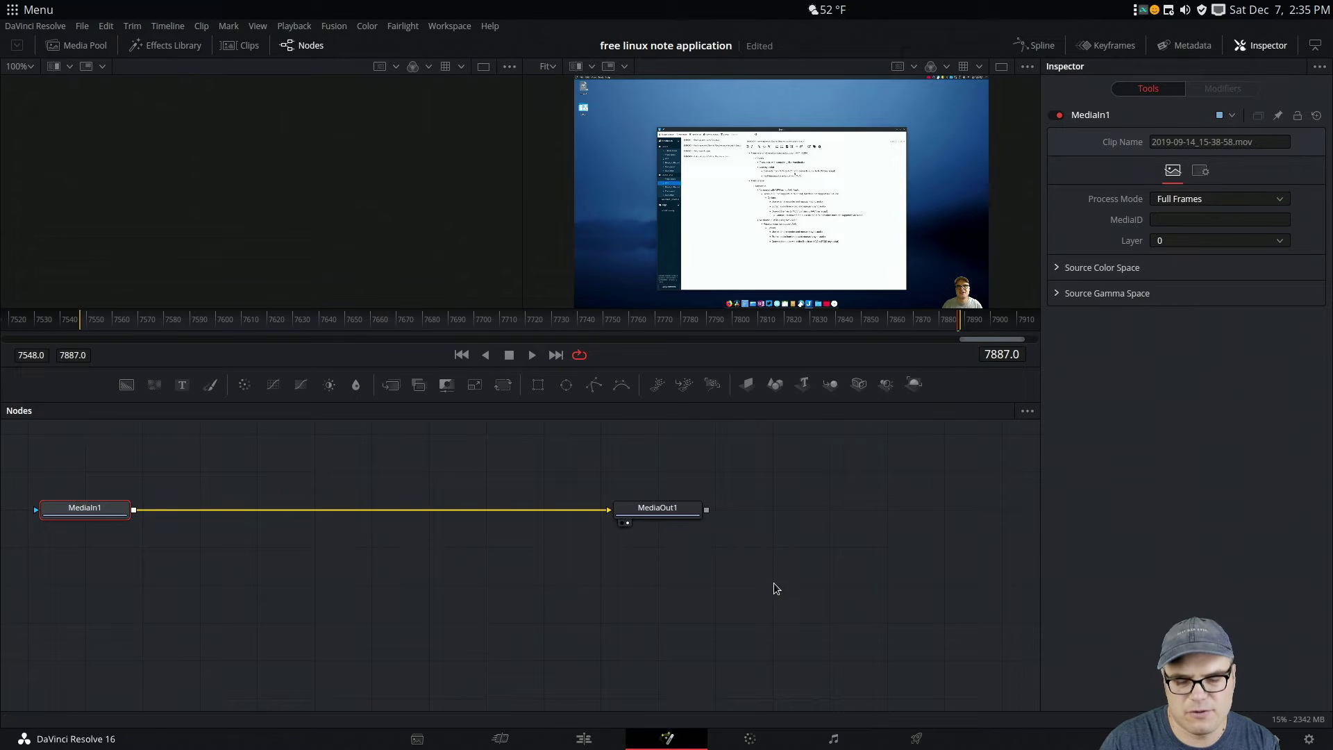
left_click(750, 740)
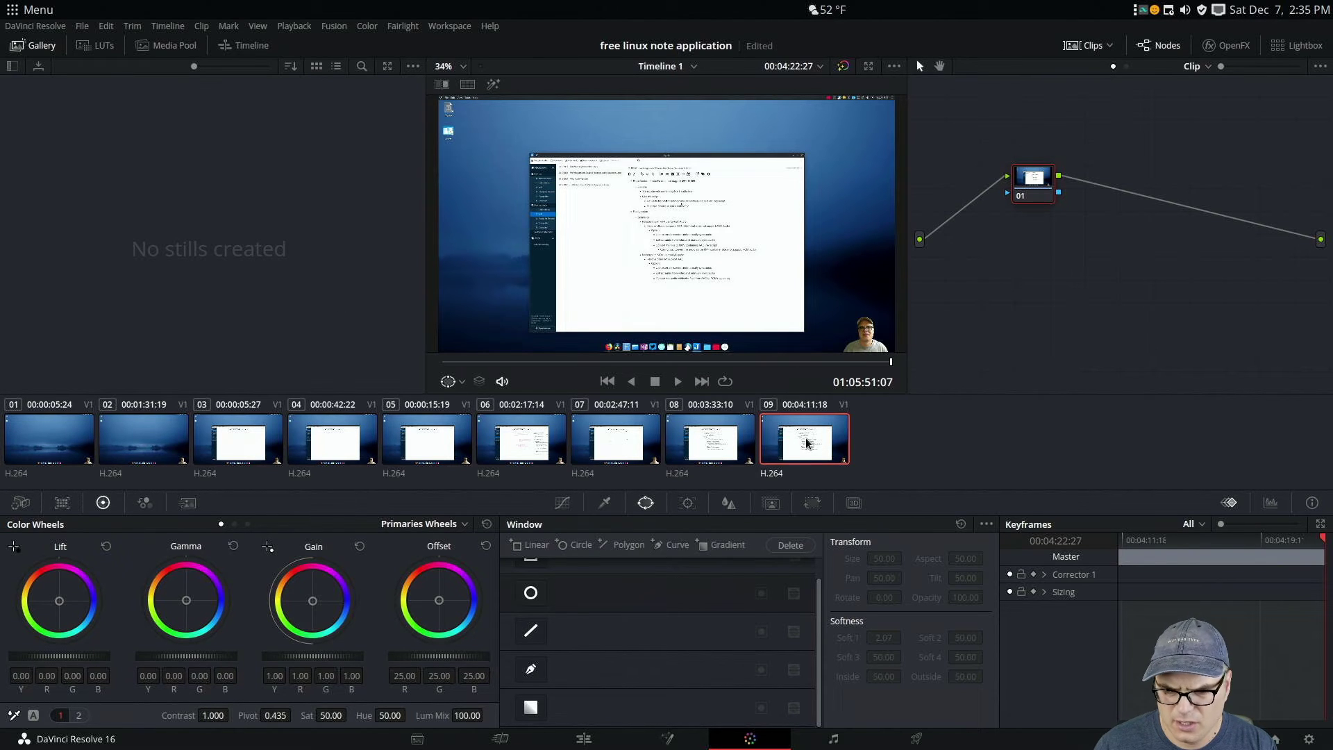
left_click(712, 445)
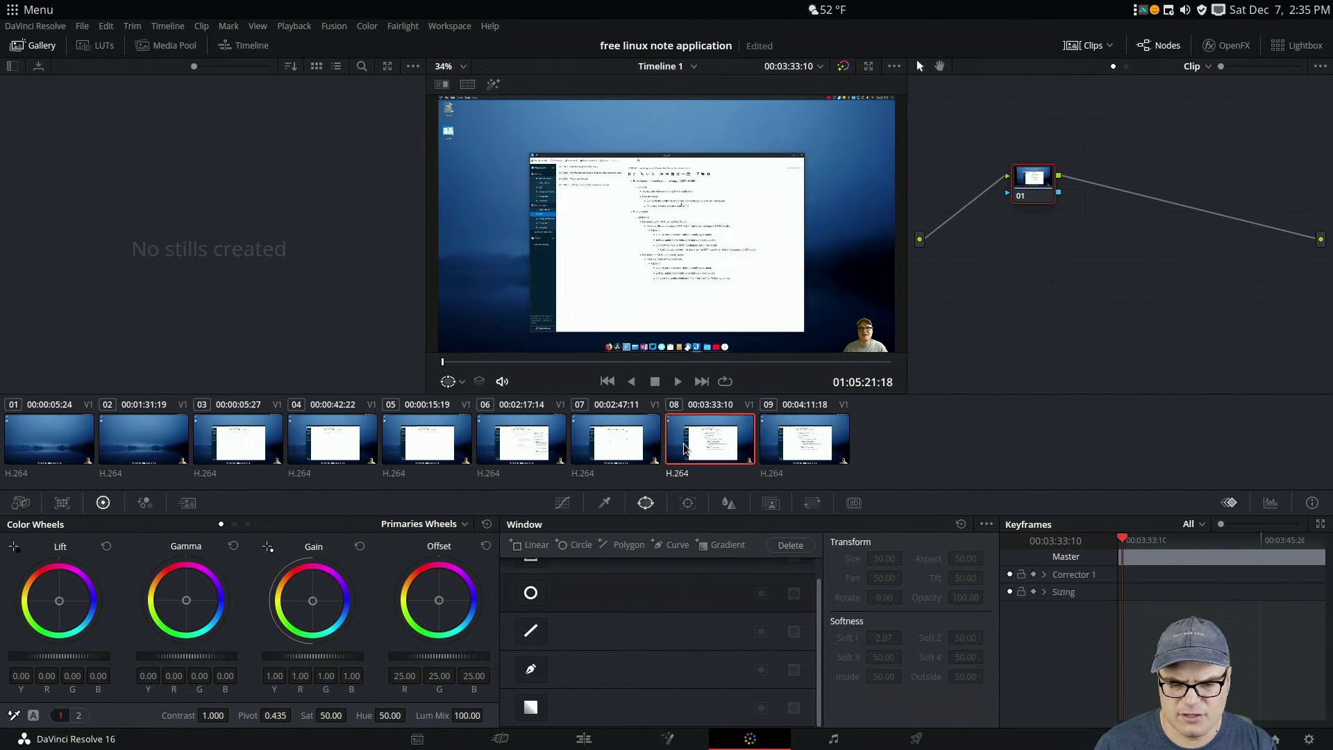
left_click(650, 448)
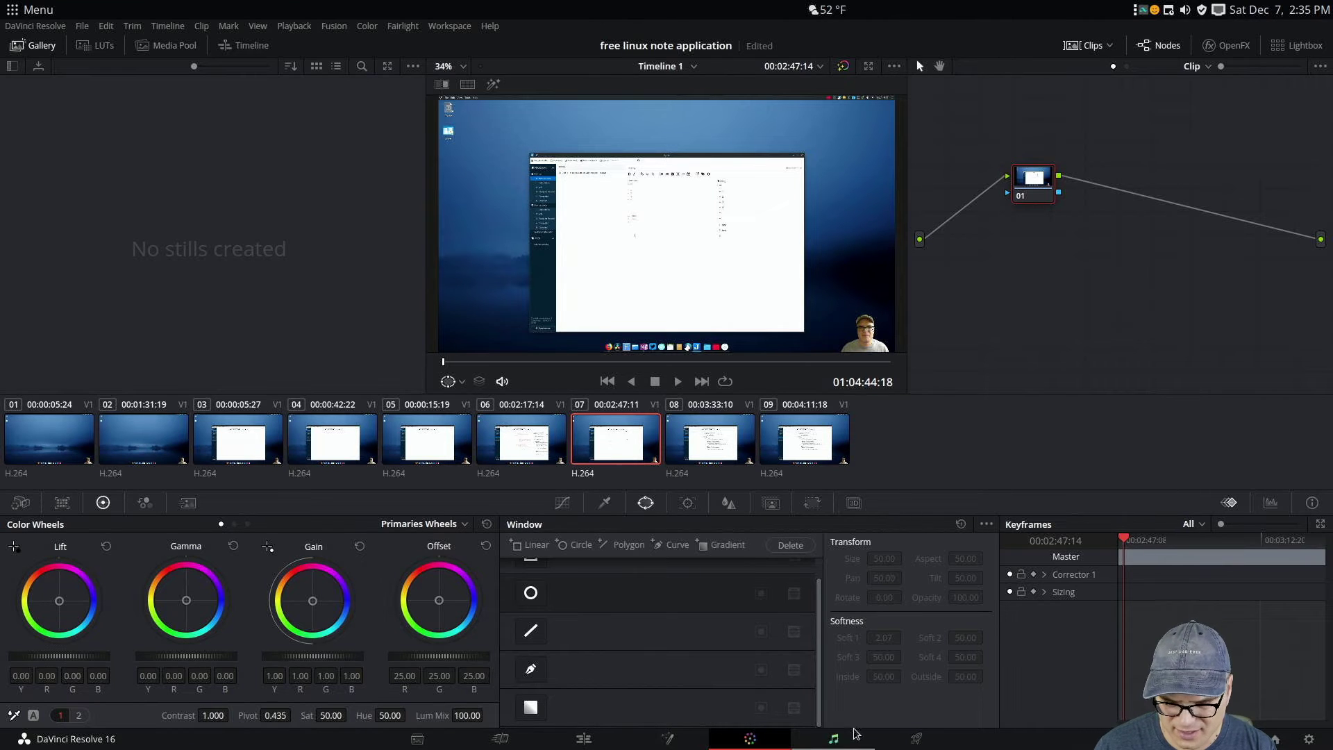
Examine the Fairlight audio mixer and the render presets available on the Deliver page
left_click(837, 738)
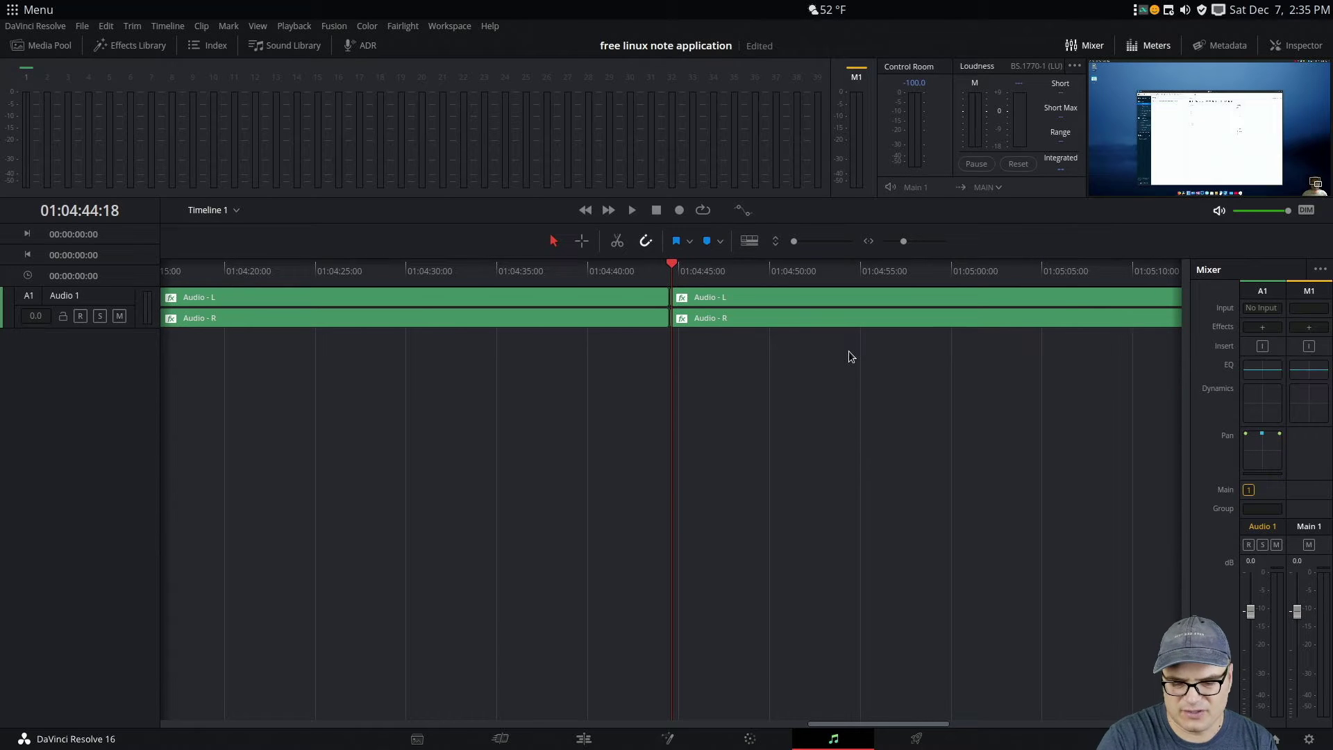
left_click(917, 739)
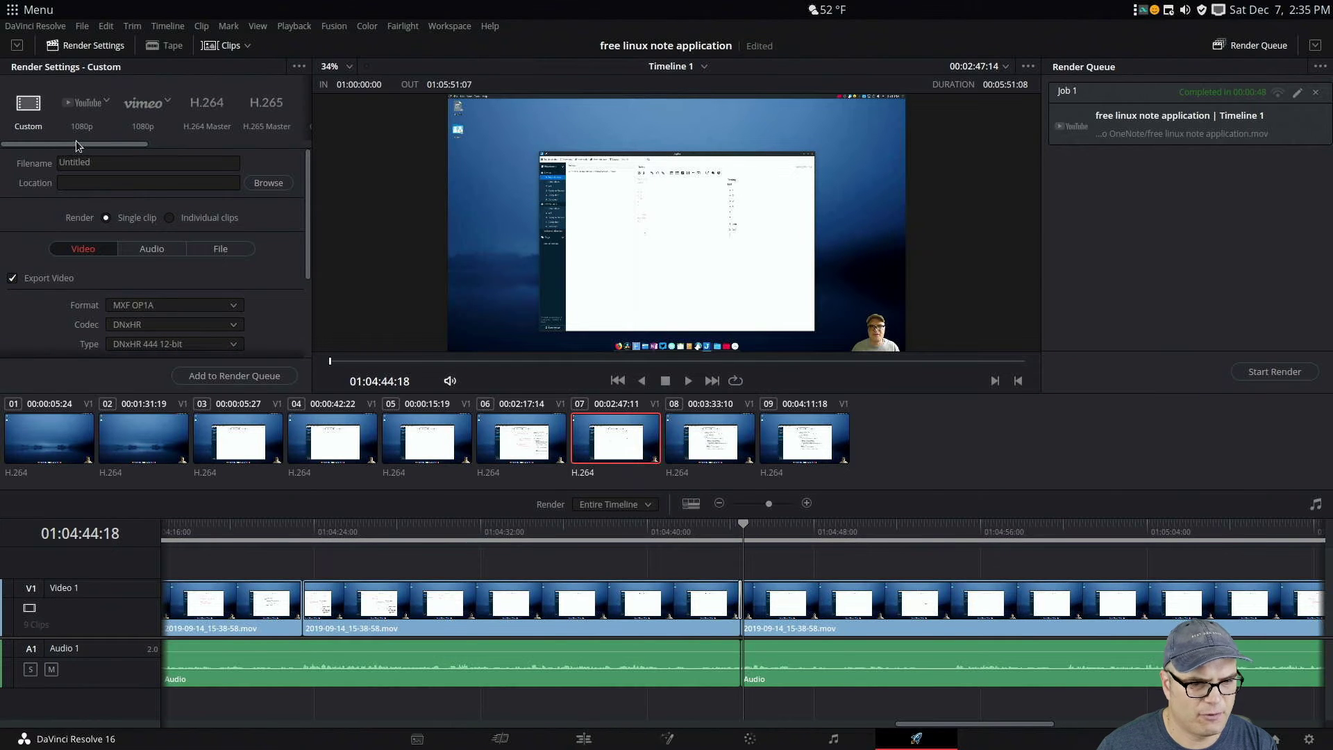
left_click_drag(76, 141, 260, 143)
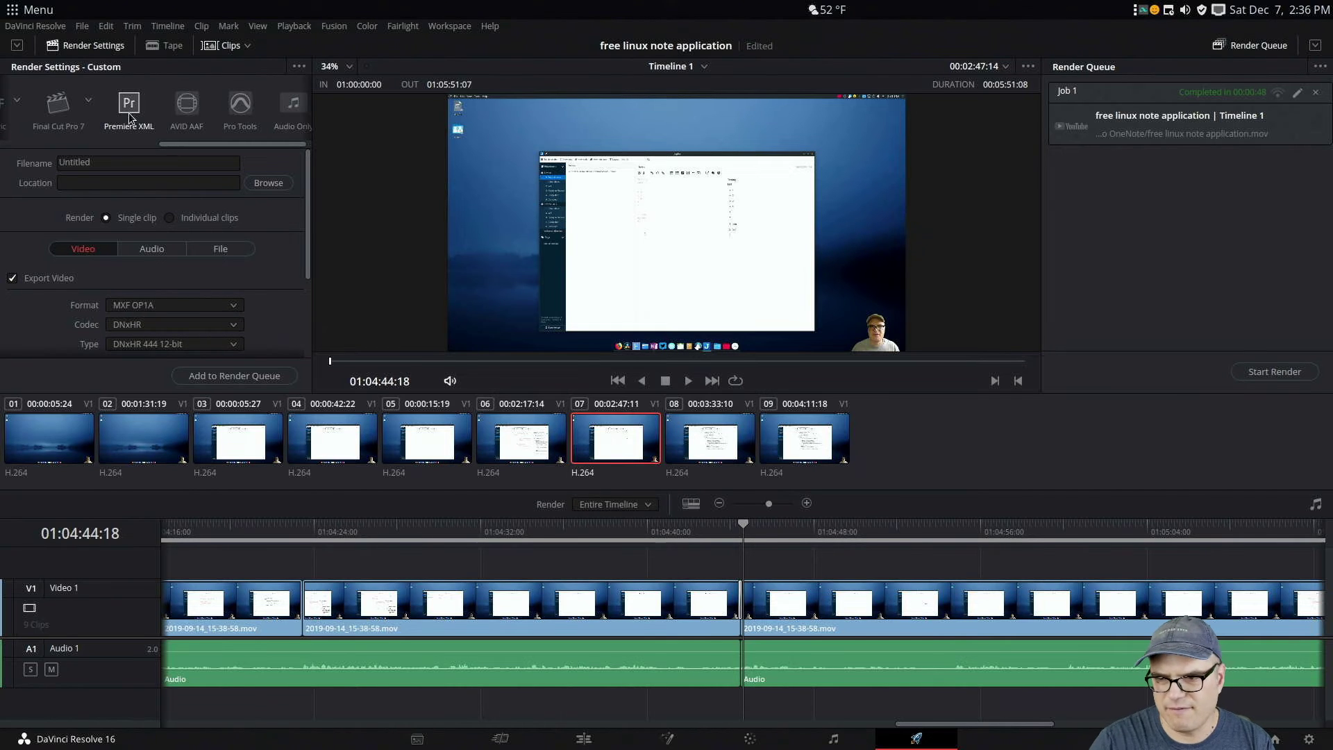
Quit DaVinci Resolve without saving the project changes
left_click(35, 26)
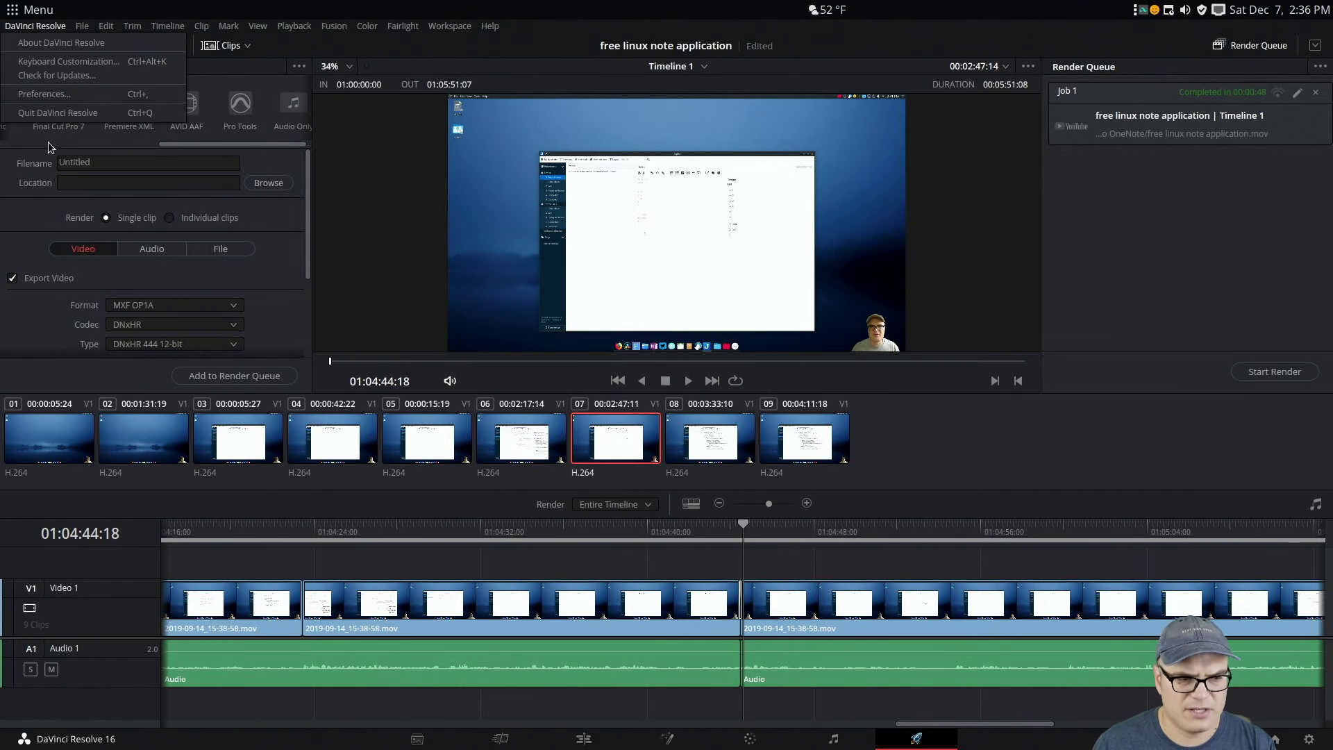
left_click(59, 115)
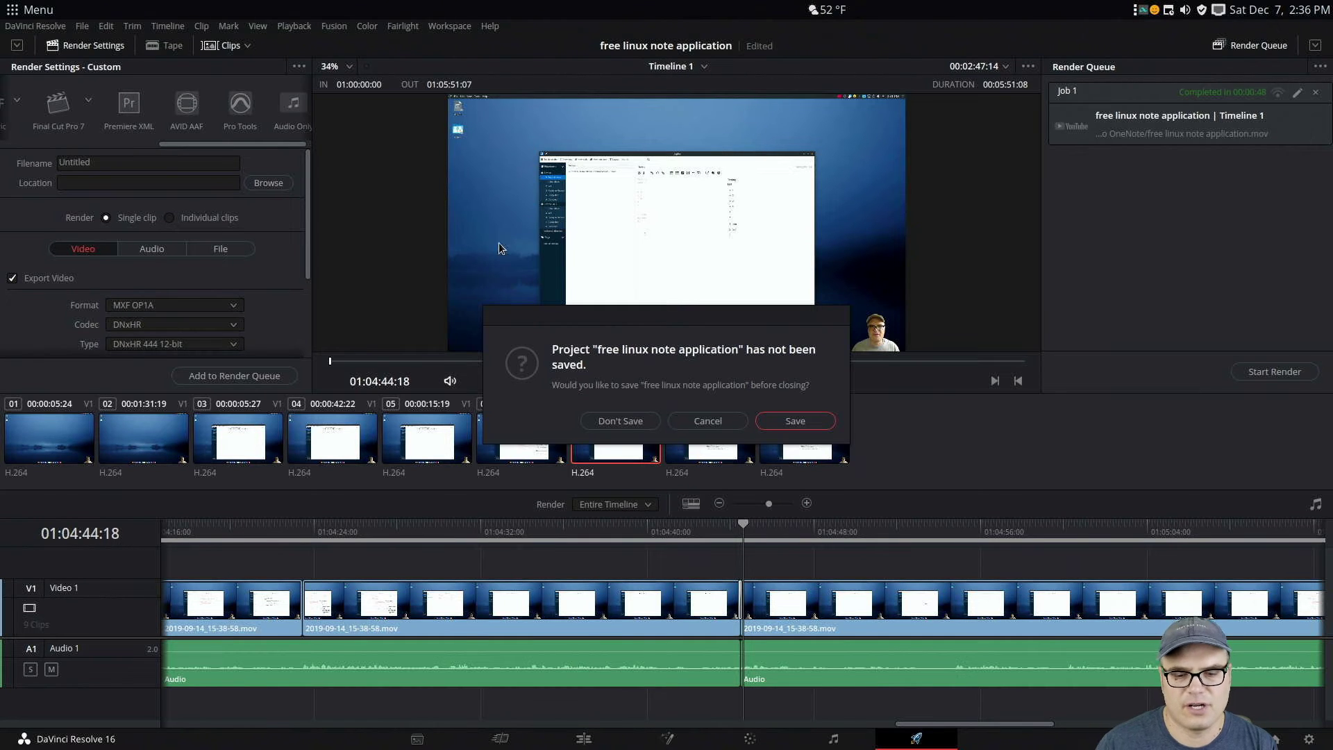
left_click(632, 423)
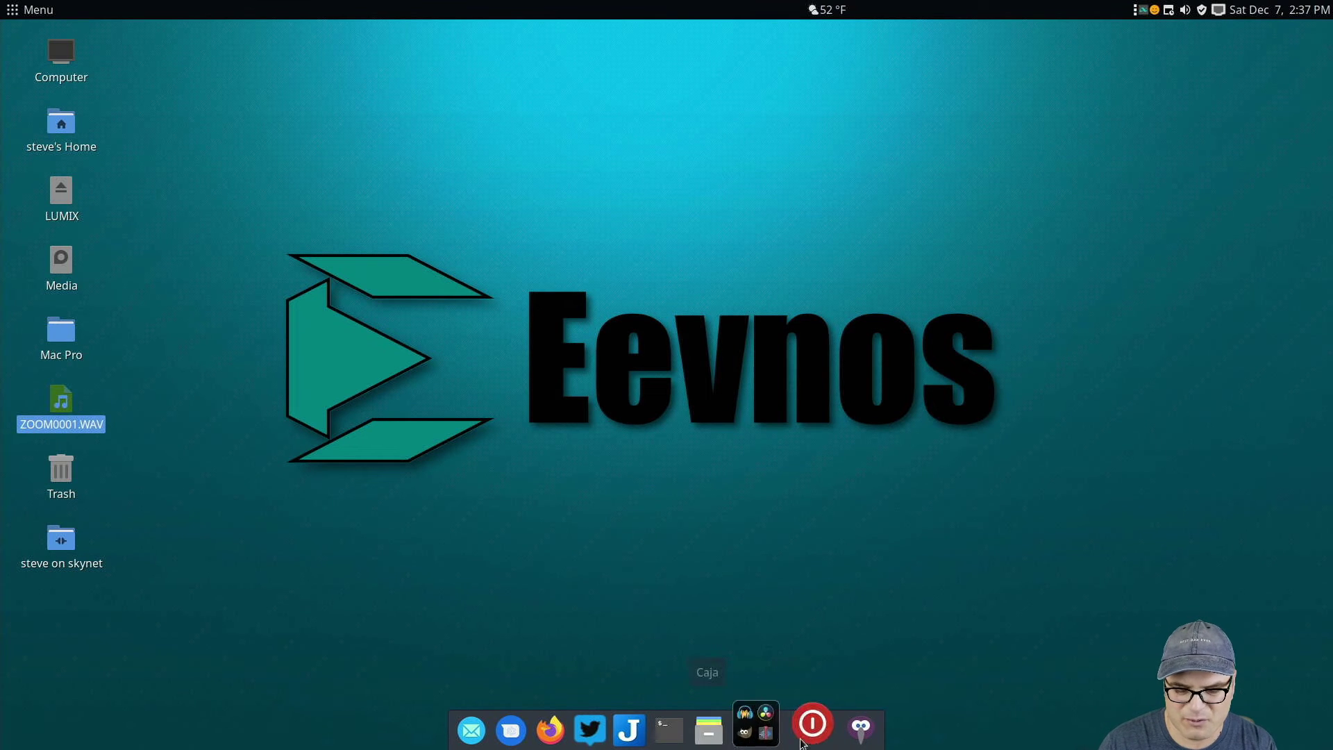
Launch Kdenlive from the dock's application folder and open the recent project test.kdenlive
left_click(757, 724)
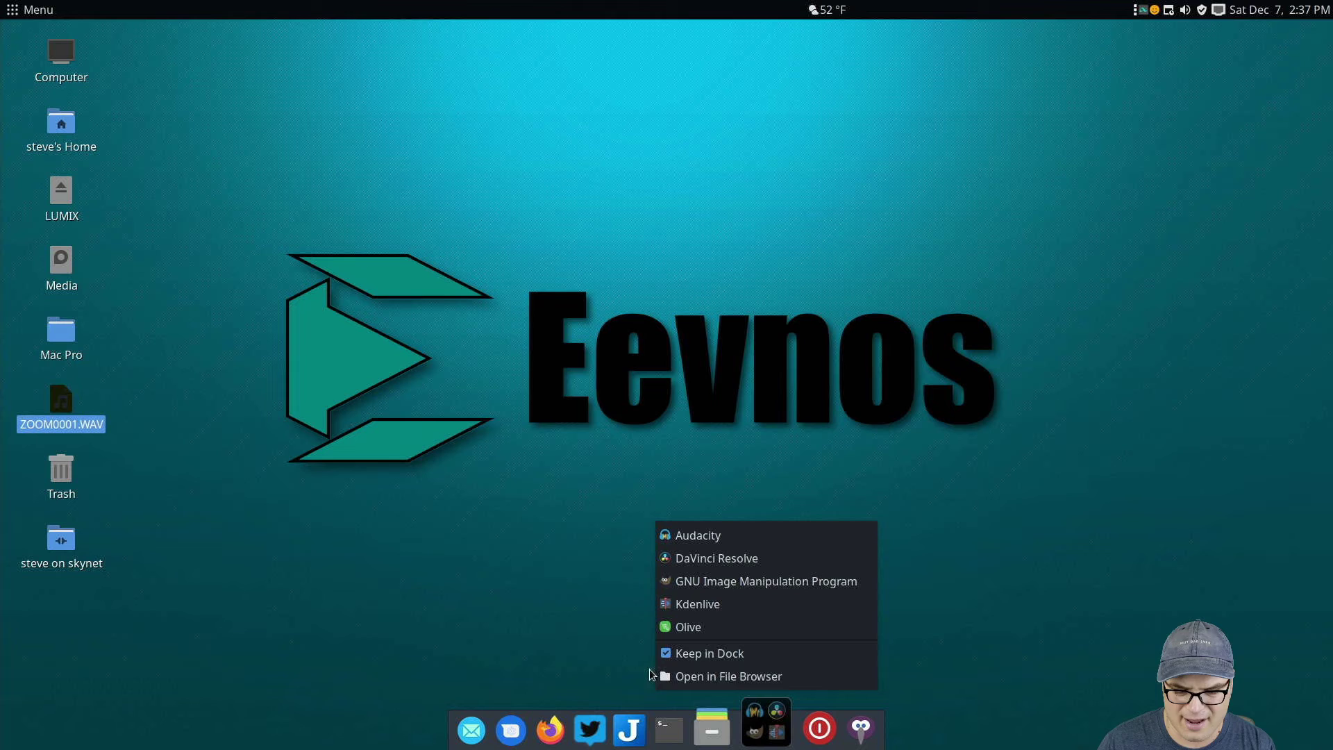
left_click(727, 610)
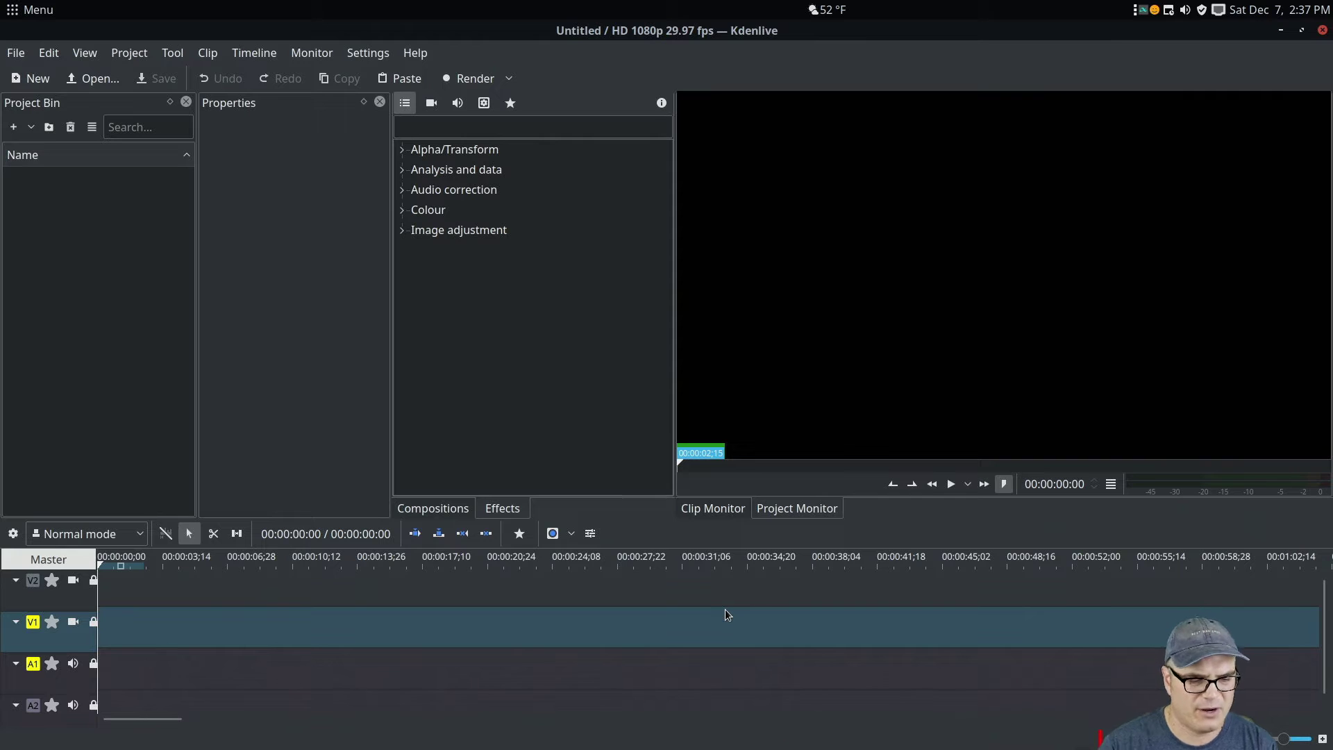
left_click(8, 55)
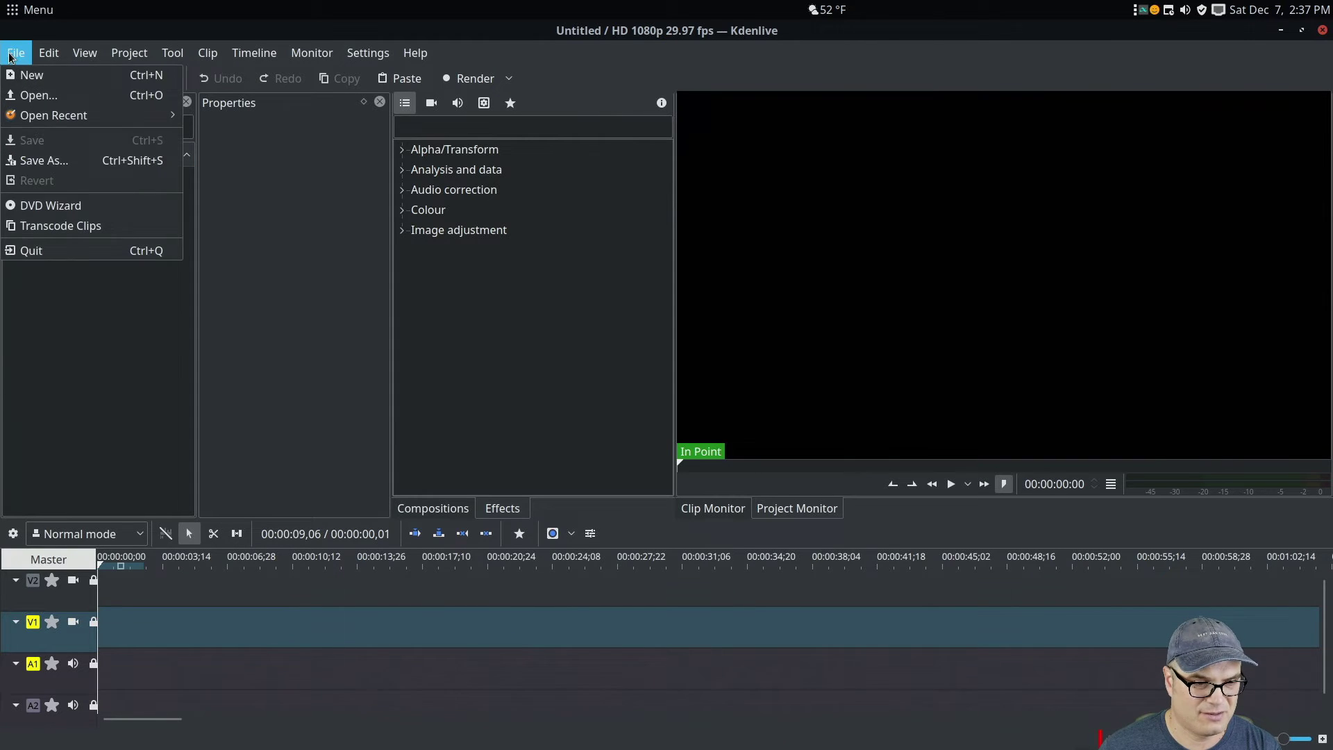
mouse_move(43, 115)
left_click(224, 115)
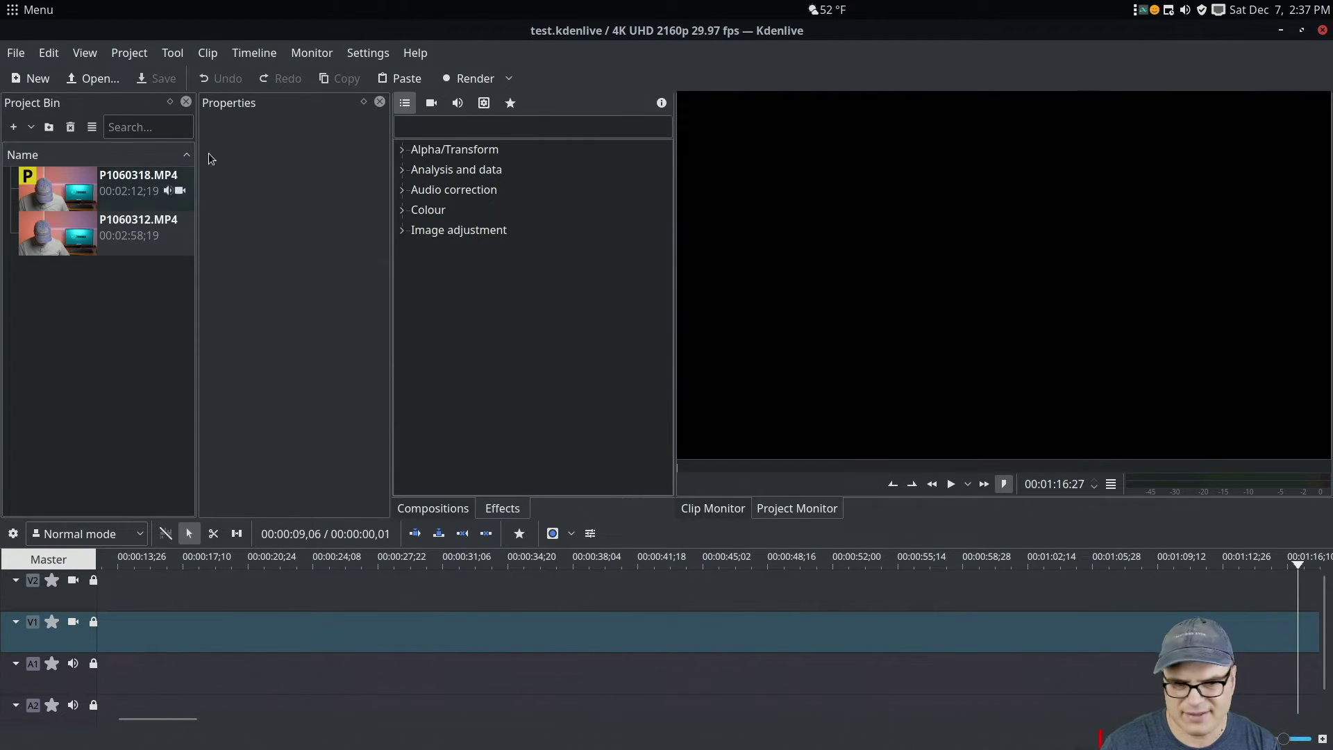
Load P1060318.MP4 from the project bin into the clip monitor and scrub to about 00:00:36
left_click(141, 220)
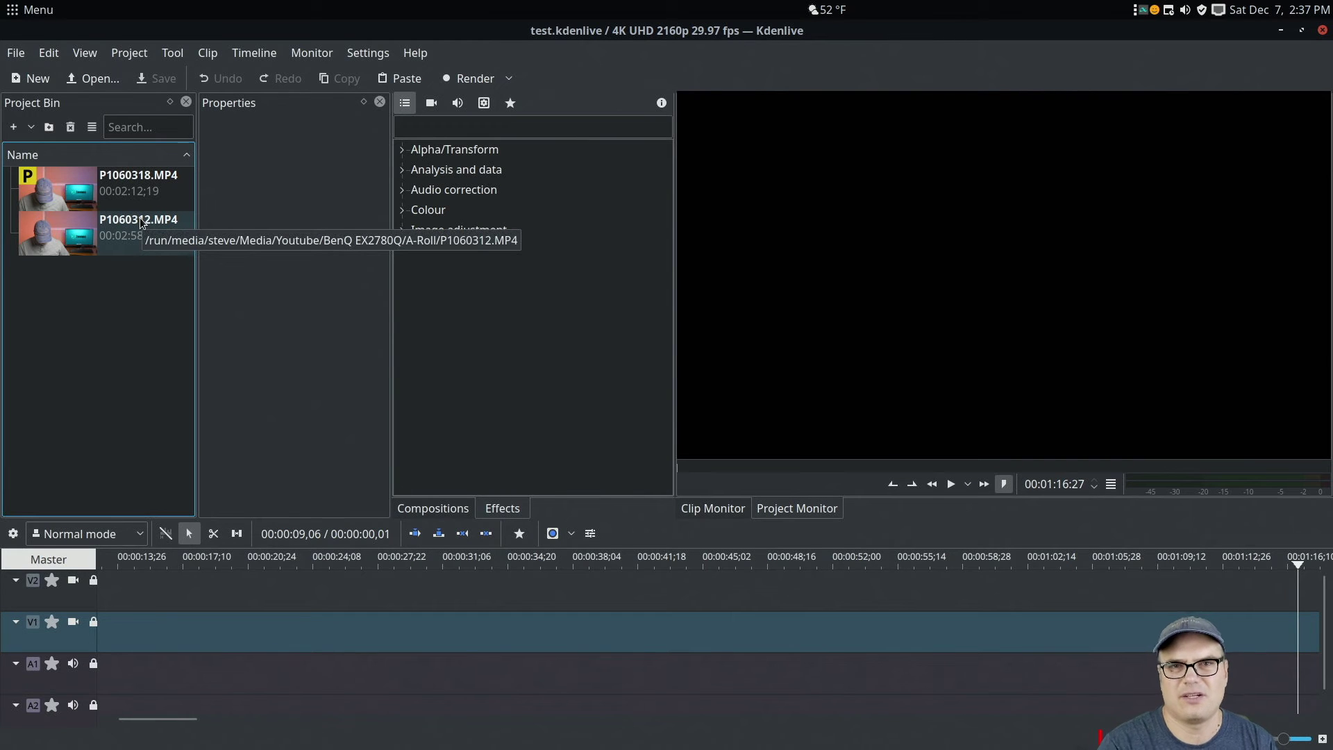
left_click(110, 194)
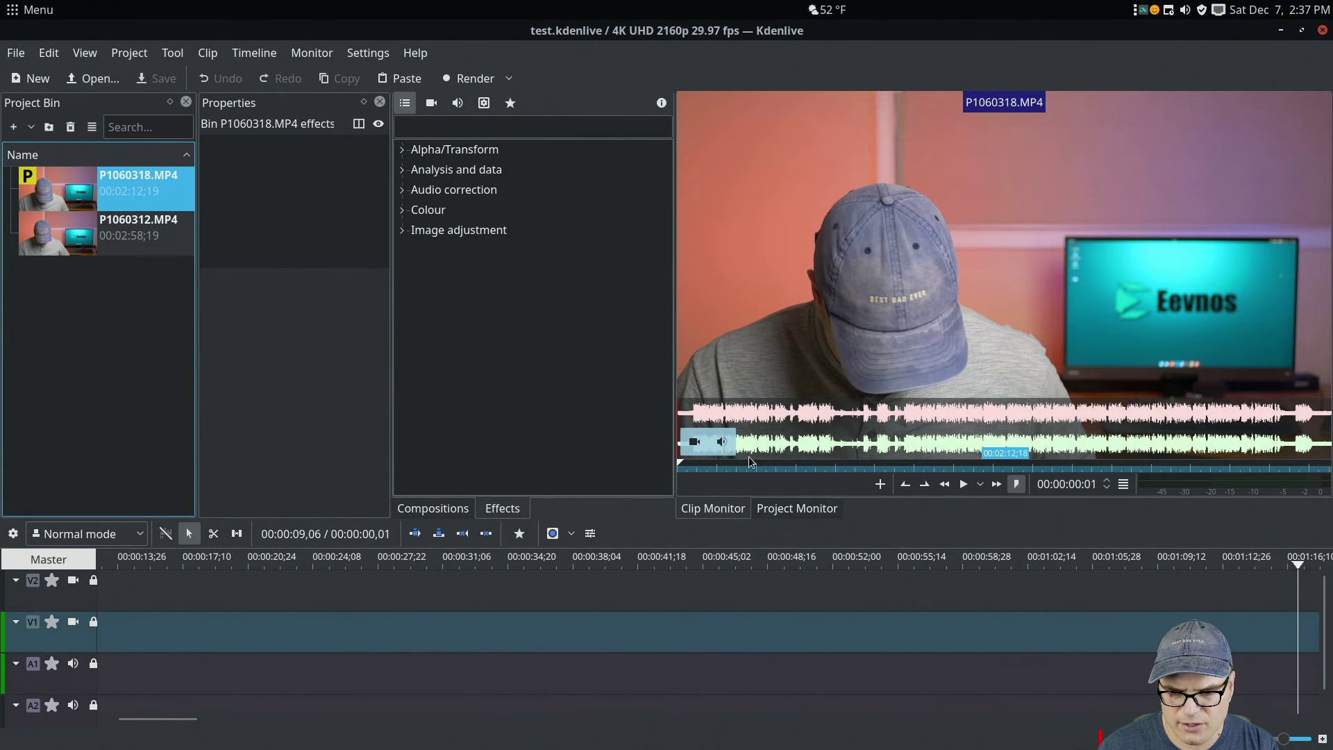
left_click(878, 466)
left_click_drag(823, 475, 854, 463)
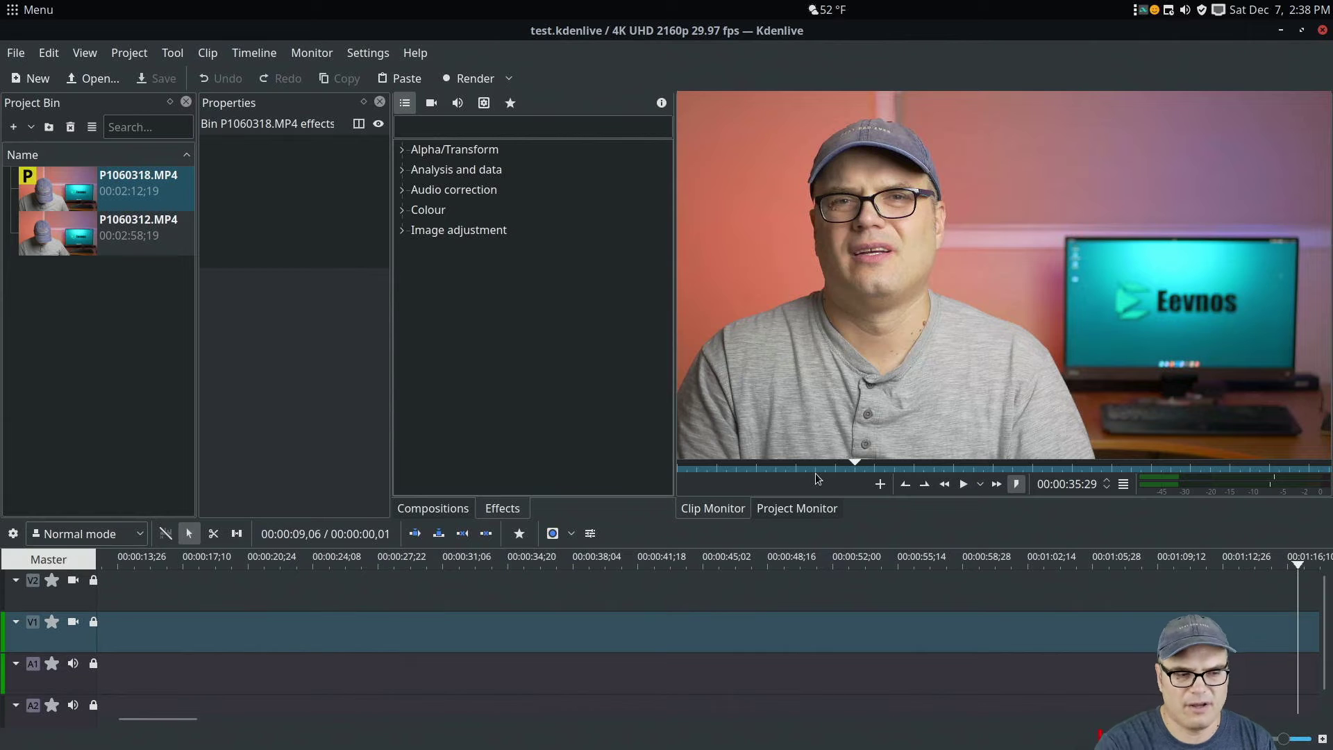
Play P1060318.MP4 briefly from about 00:01:01, stop it and scrub back to about 00:00:38
left_click(70, 189)
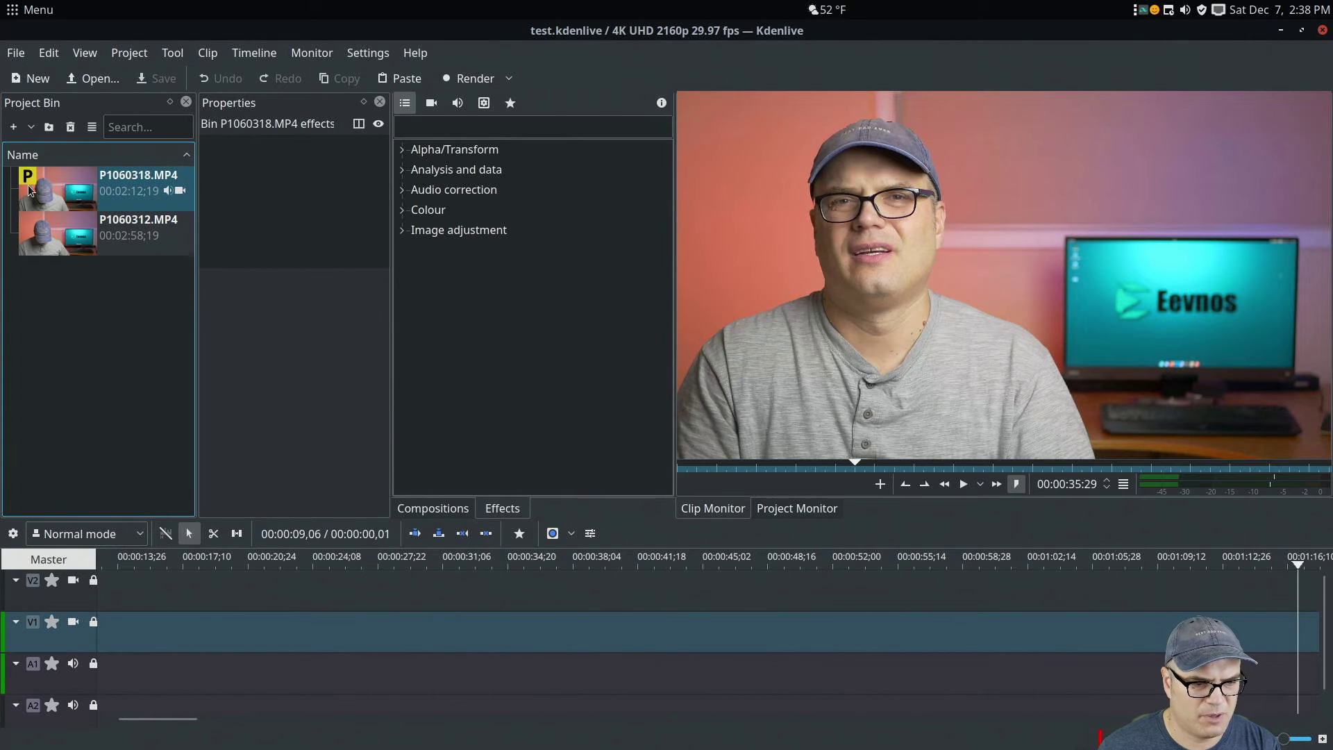
left_click(807, 467)
left_click(979, 468)
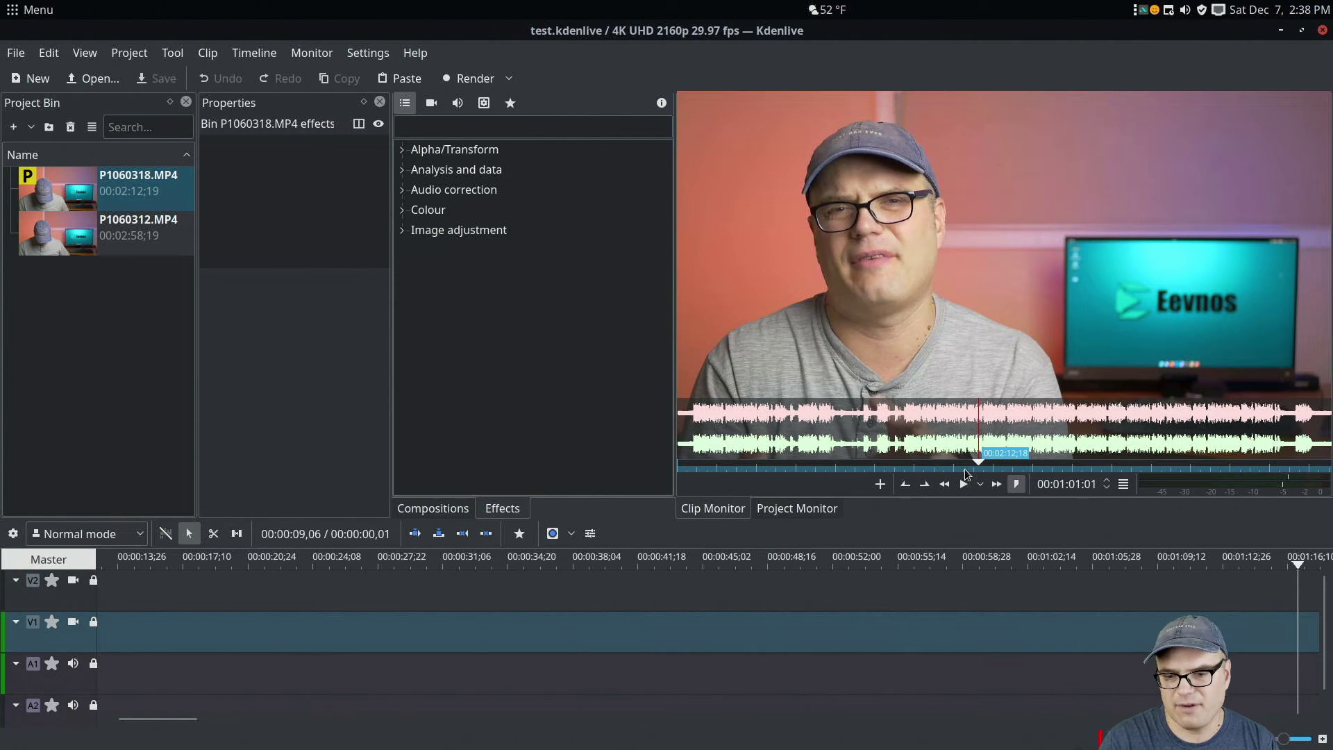
key("space")
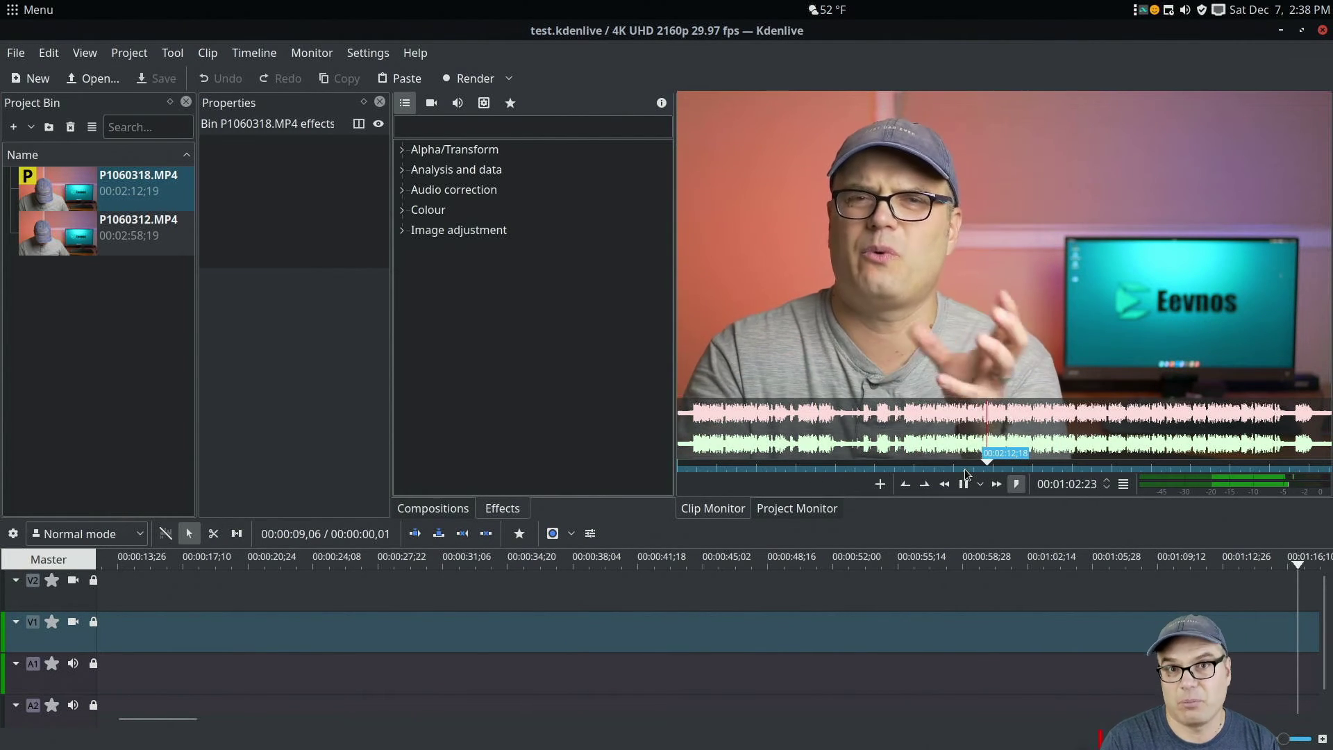
key("space")
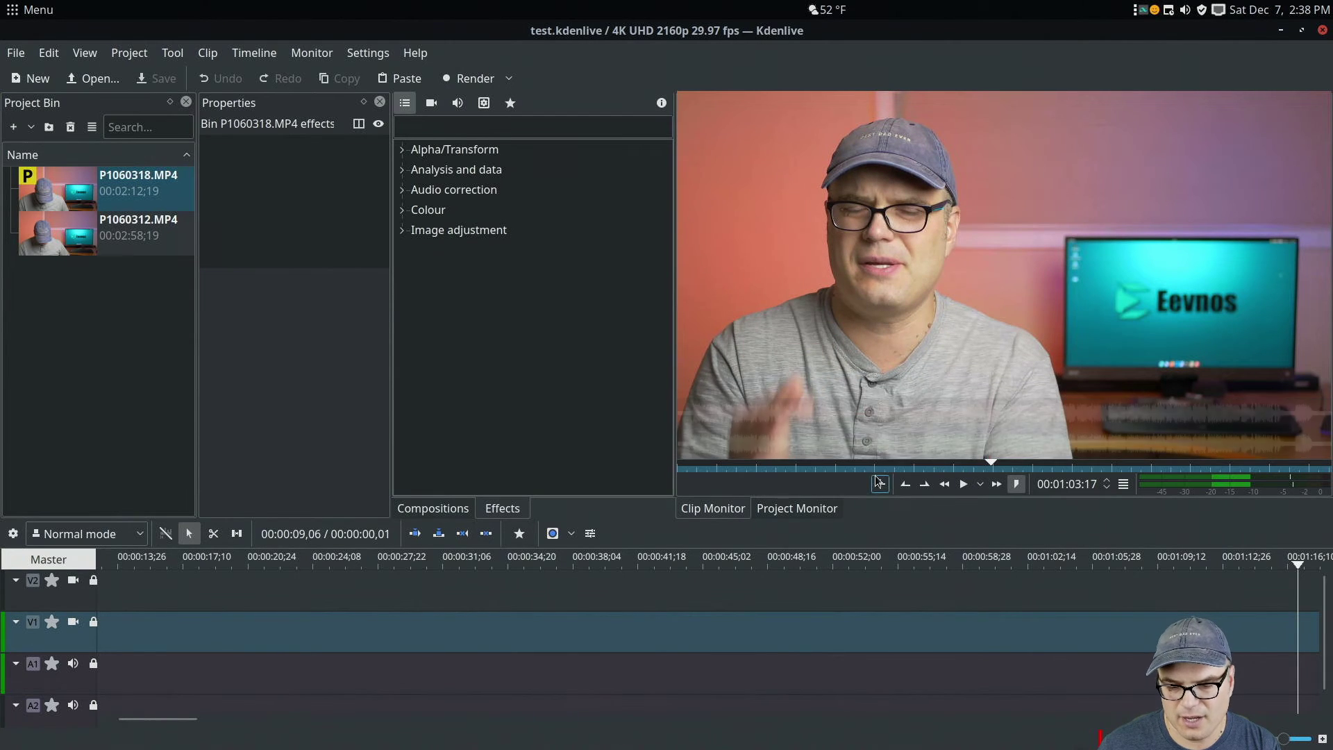
left_click(878, 469)
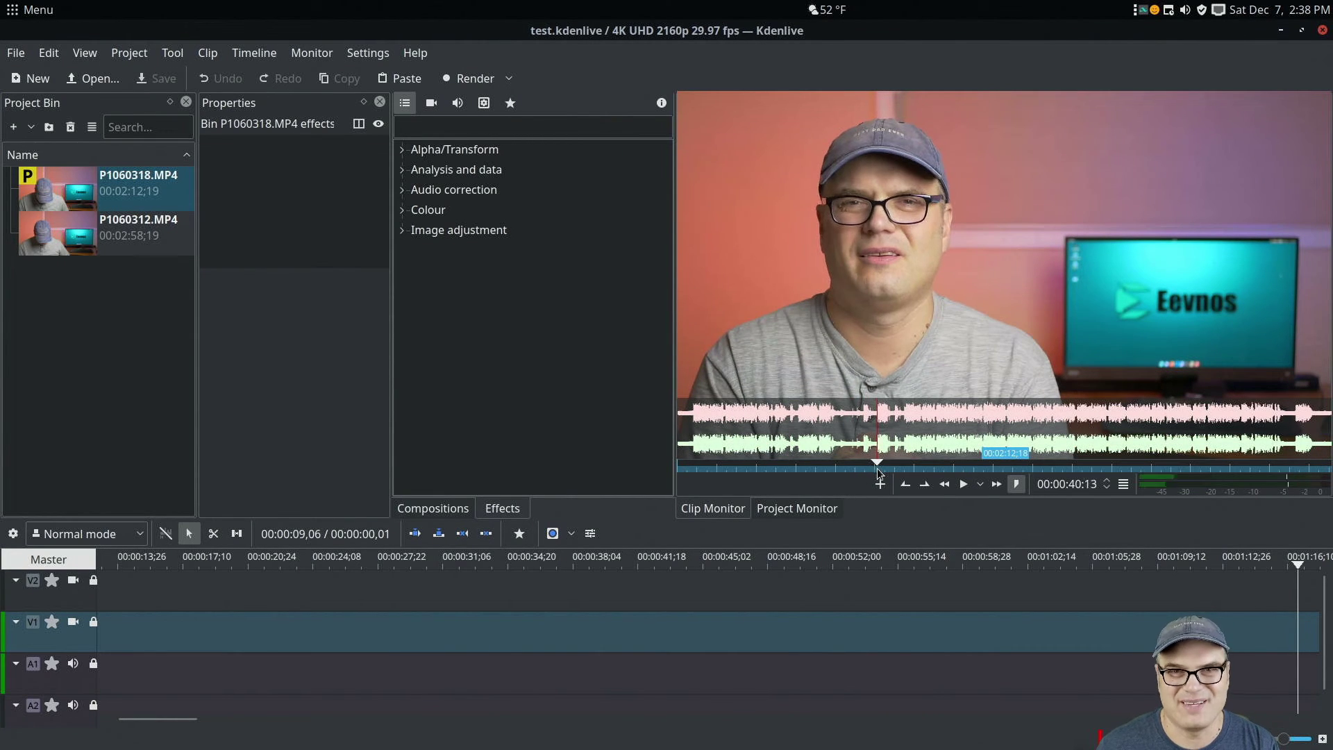
mouse_move(878, 472)
left_mouse_down()
mouse_move(894, 468)
mouse_move(864, 468)
left_mouse_up()
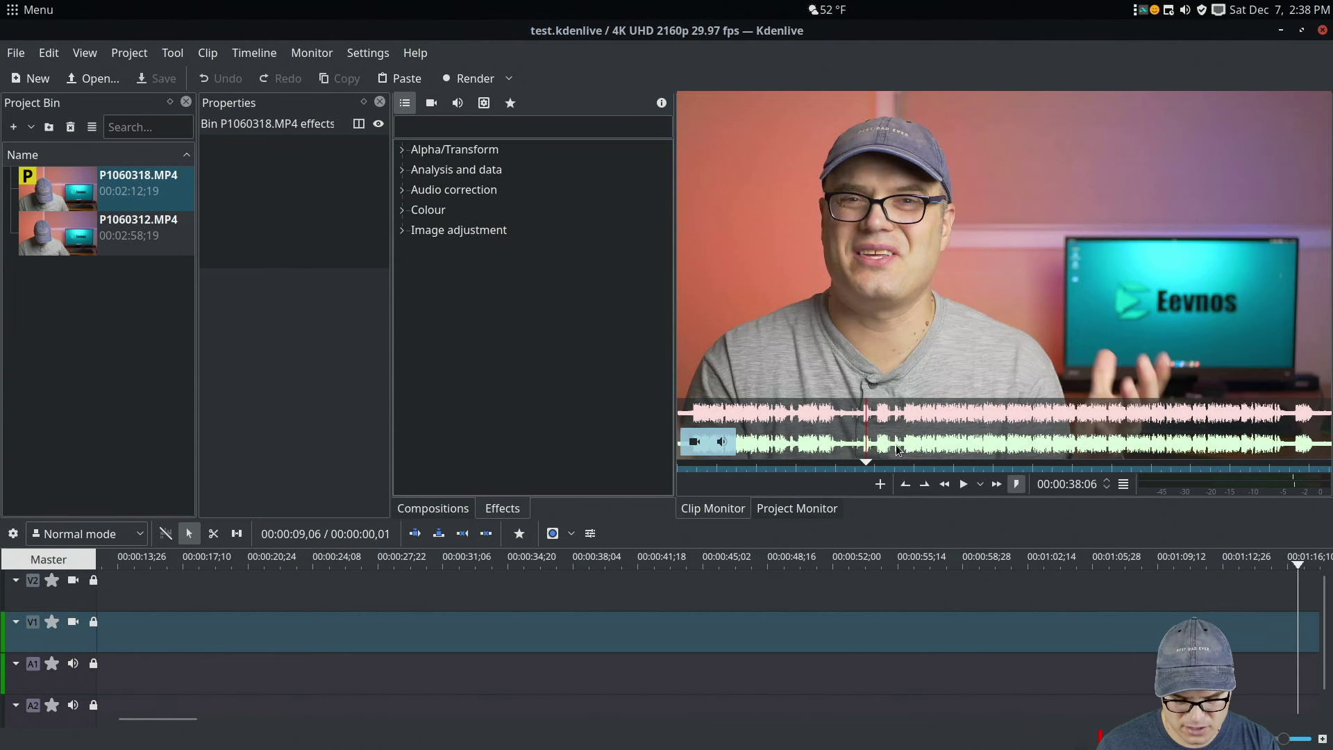
Mark P1060318.MP4 from 00:00:38:06 to 00:01:13:25 and place that section at the start of timeline tracks V1 and A1
key("i")
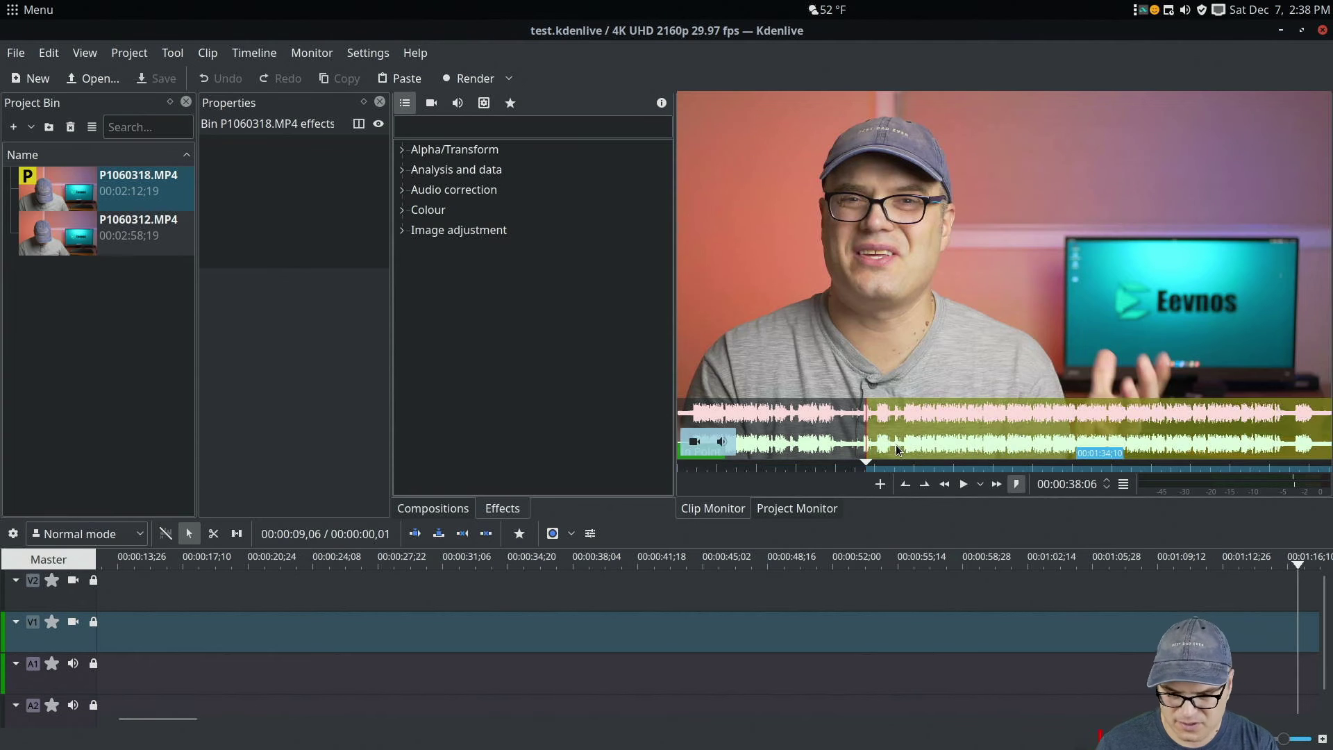
left_click(1041, 463)
key("o")
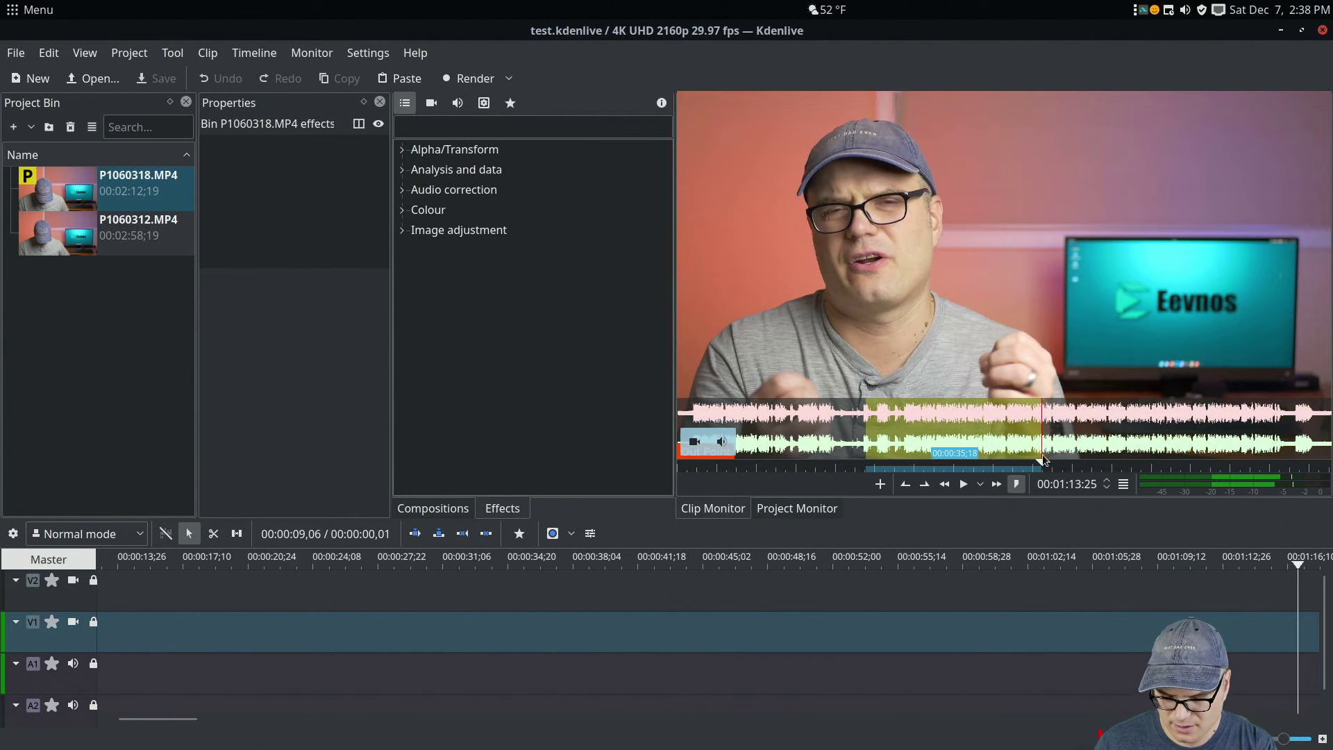
key("Up")
left_click_drag(67, 618, 110, 630)
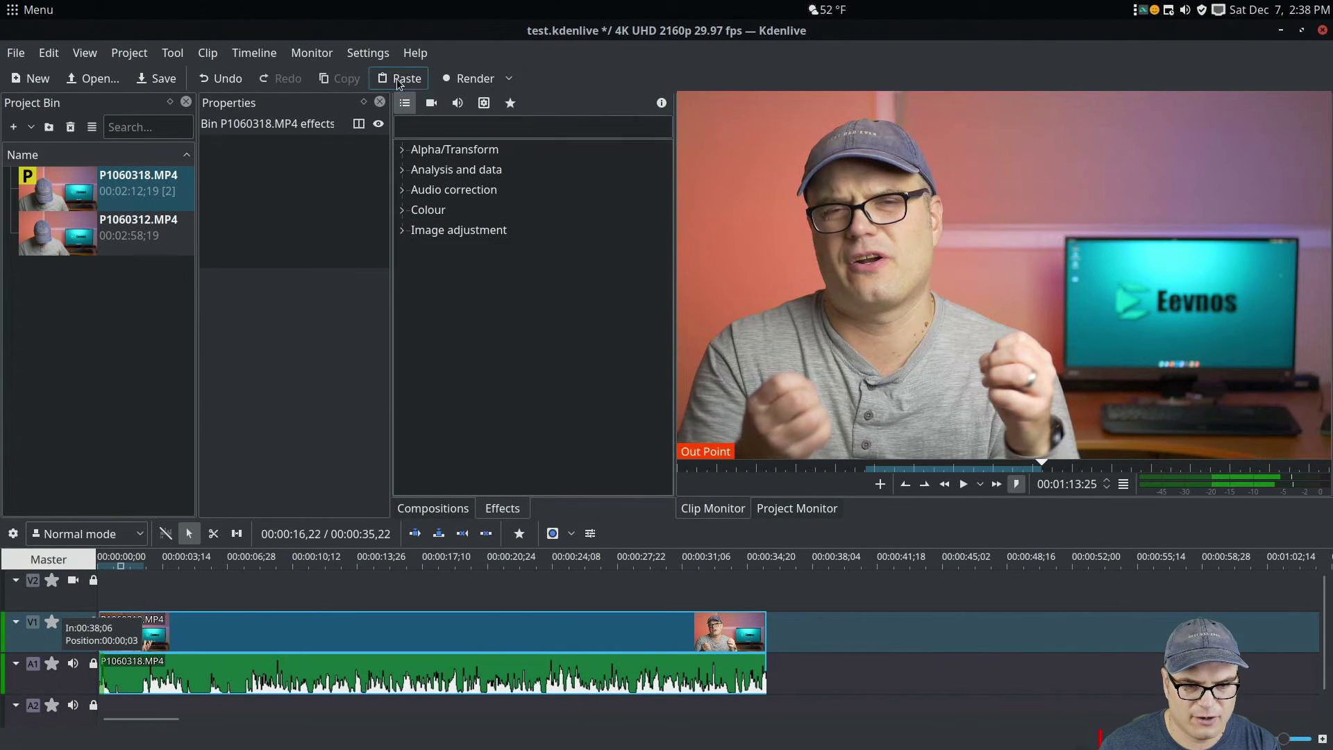
Expand the Alpha/Transform effects category to look over its effects and collapse it again
left_click(402, 153)
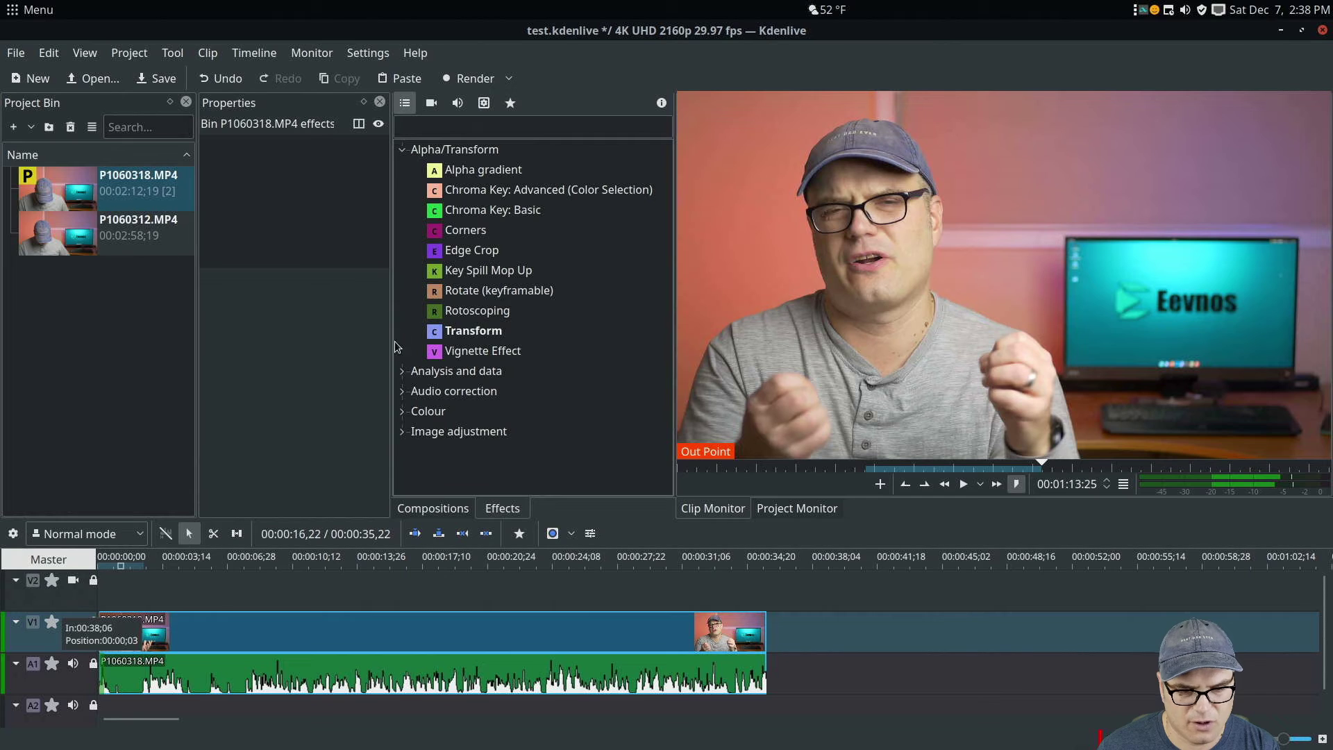
left_click(403, 150)
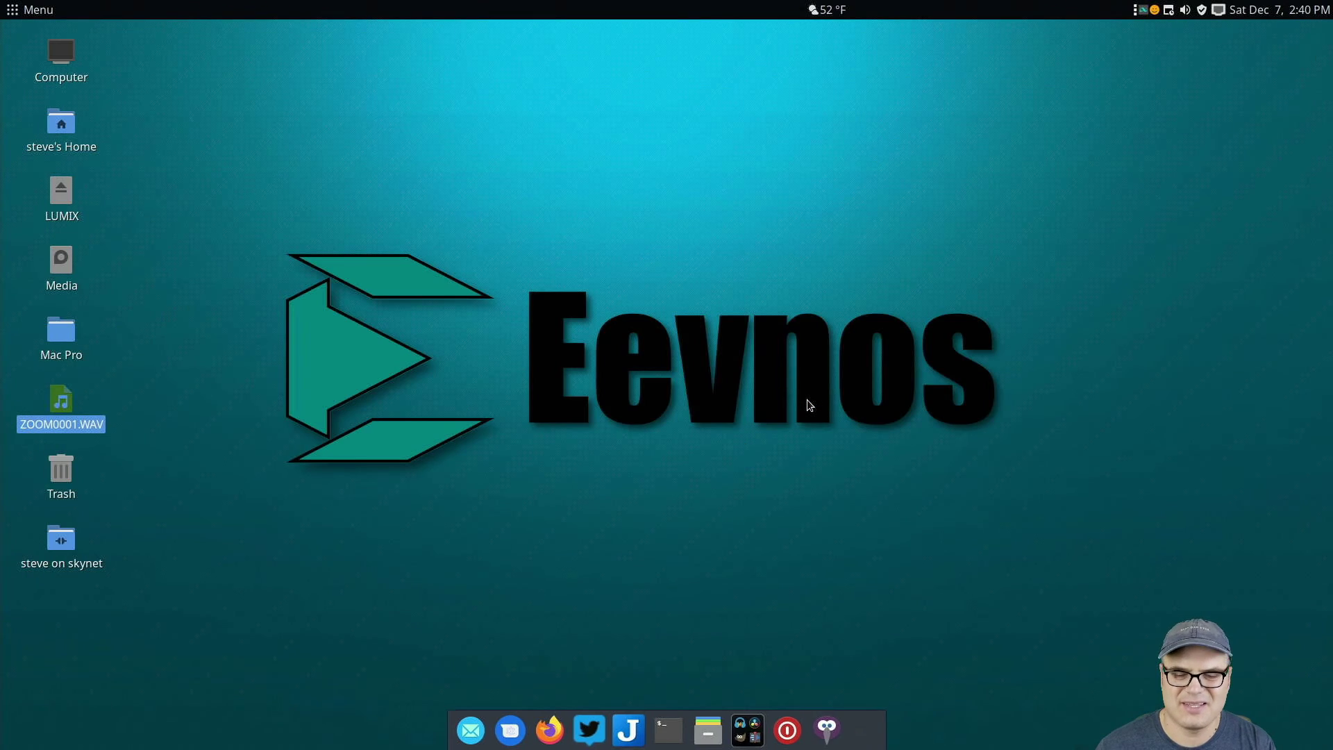
Launch Olive from the dock's application folder and dismiss its welcome message
left_click(768, 727)
left_click(732, 630)
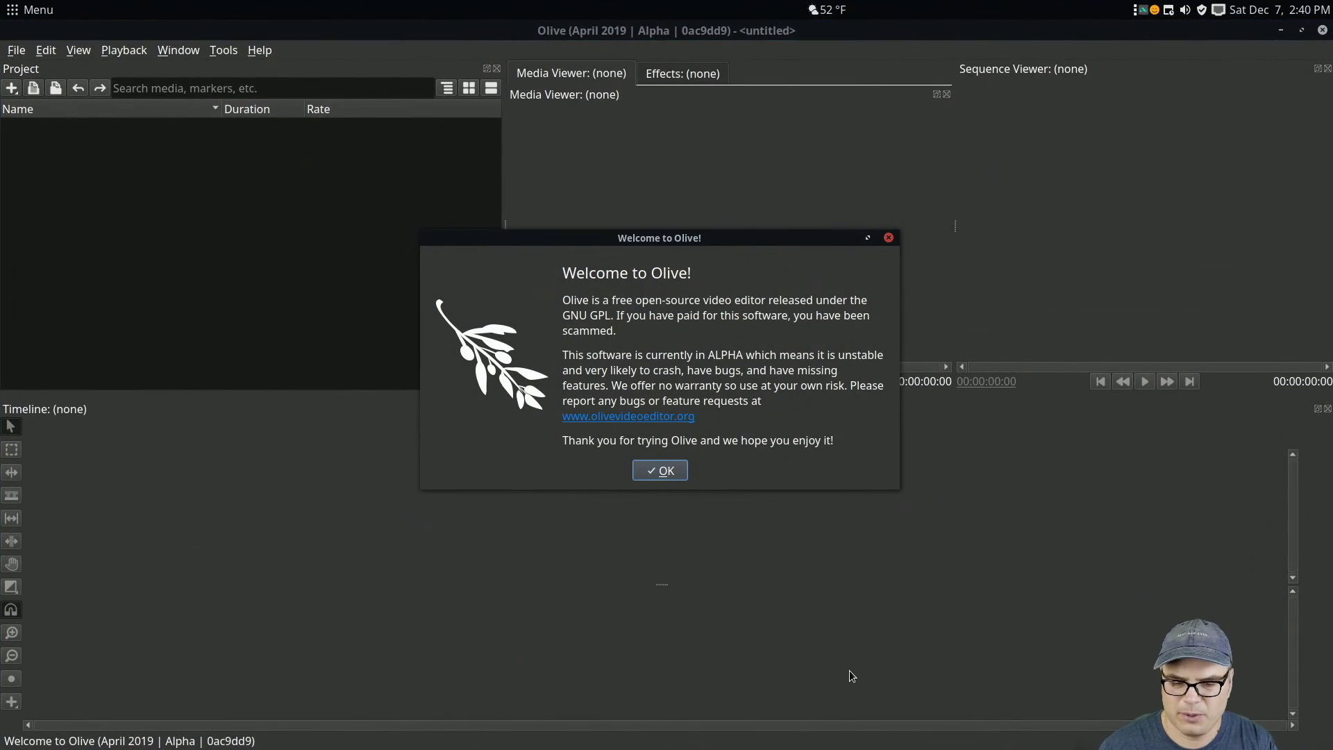
left_click(666, 471)
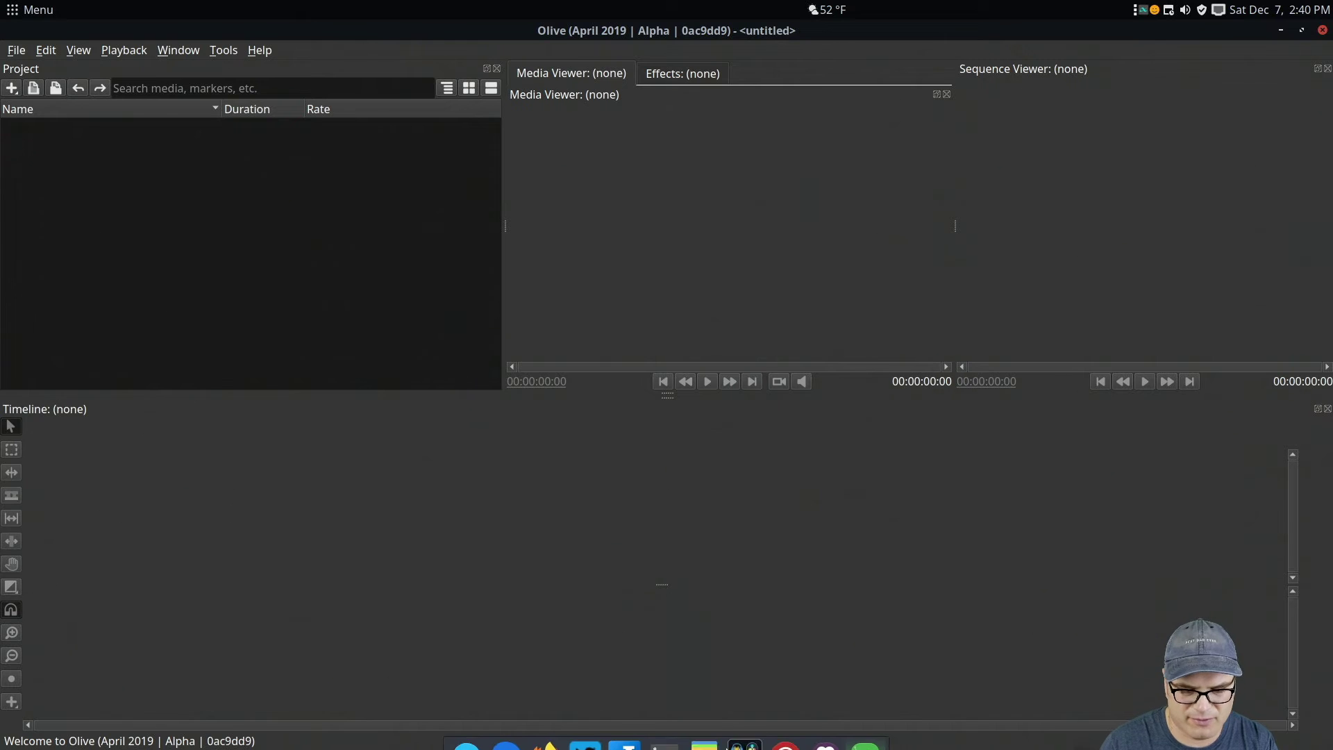
Open the file manager and browse to the Youtube/BenQ EX2780Q folder on the Media drive
left_click(700, 729)
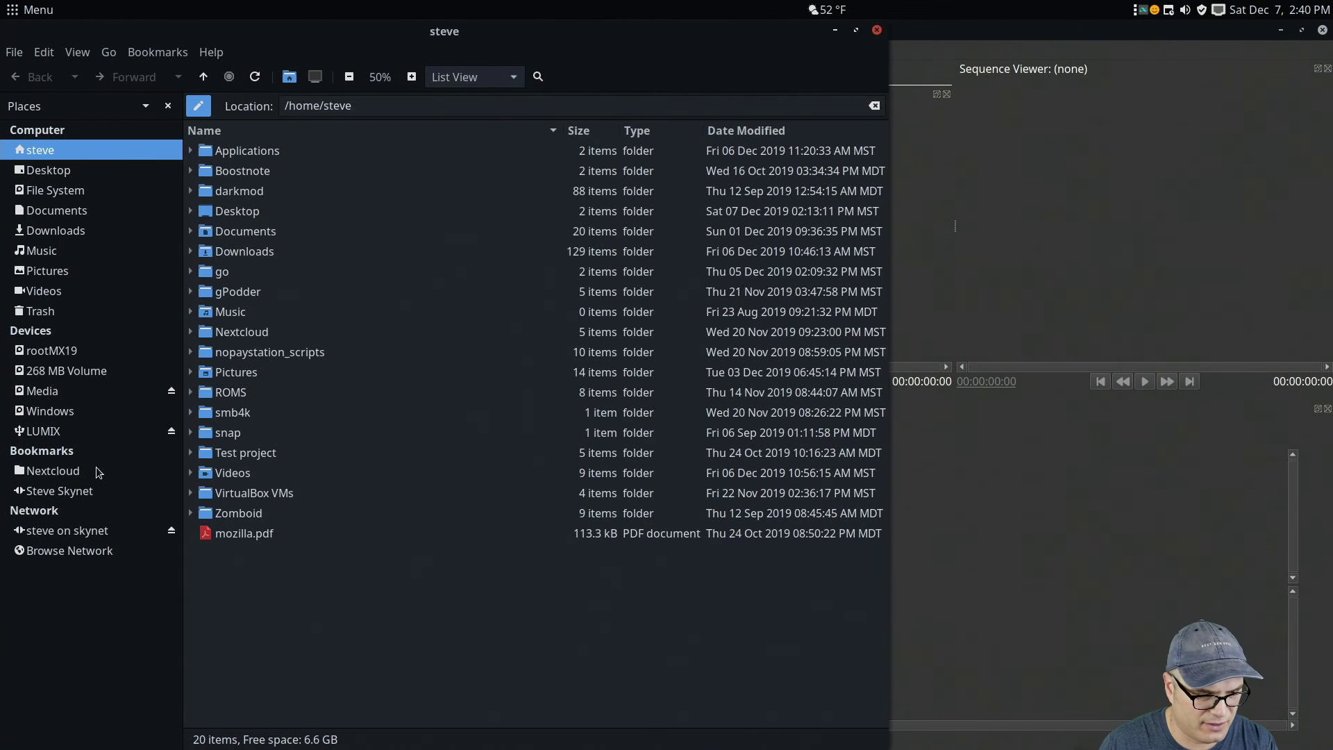
left_click(37, 393)
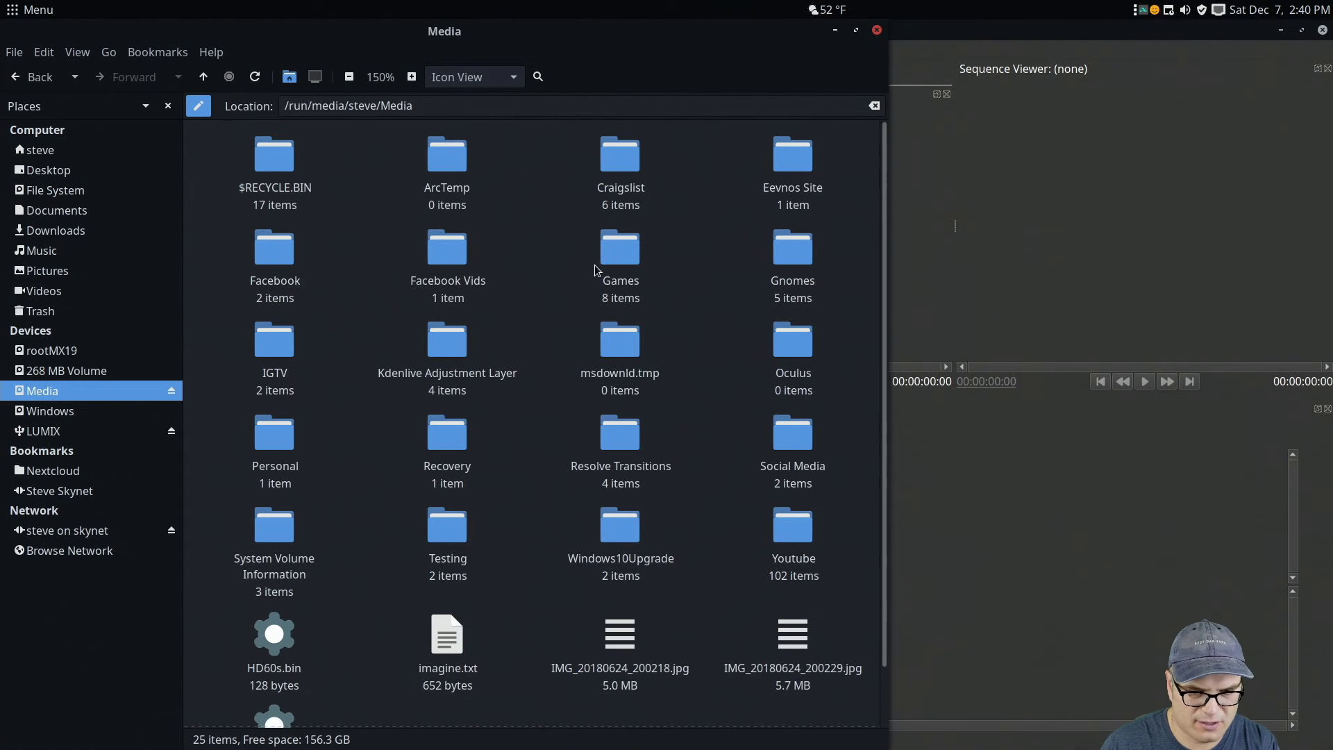
double_click(785, 539)
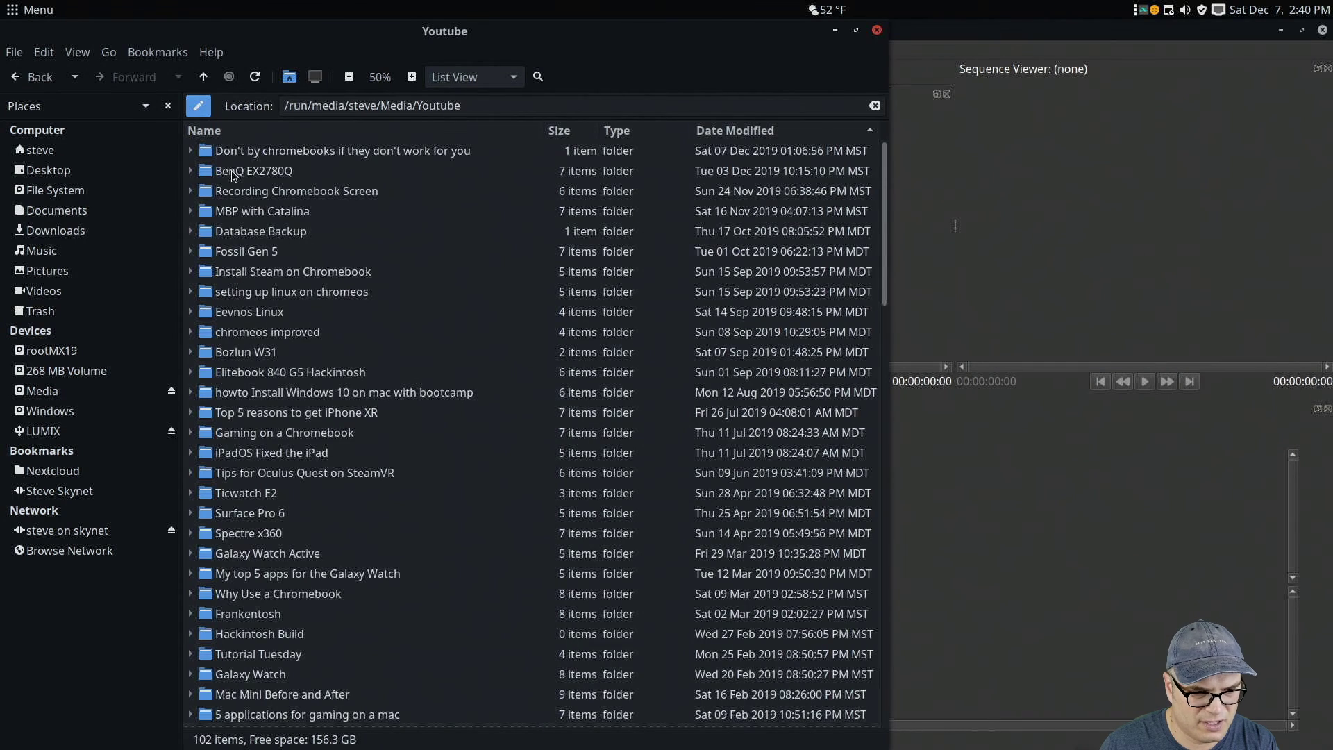
double_click(233, 168)
Move the file manager aside, open the A-Roll folder and import P1060312.MP4 and P1060318.MP4 into the Olive project
left_click_drag(235, 33, 707, 128)
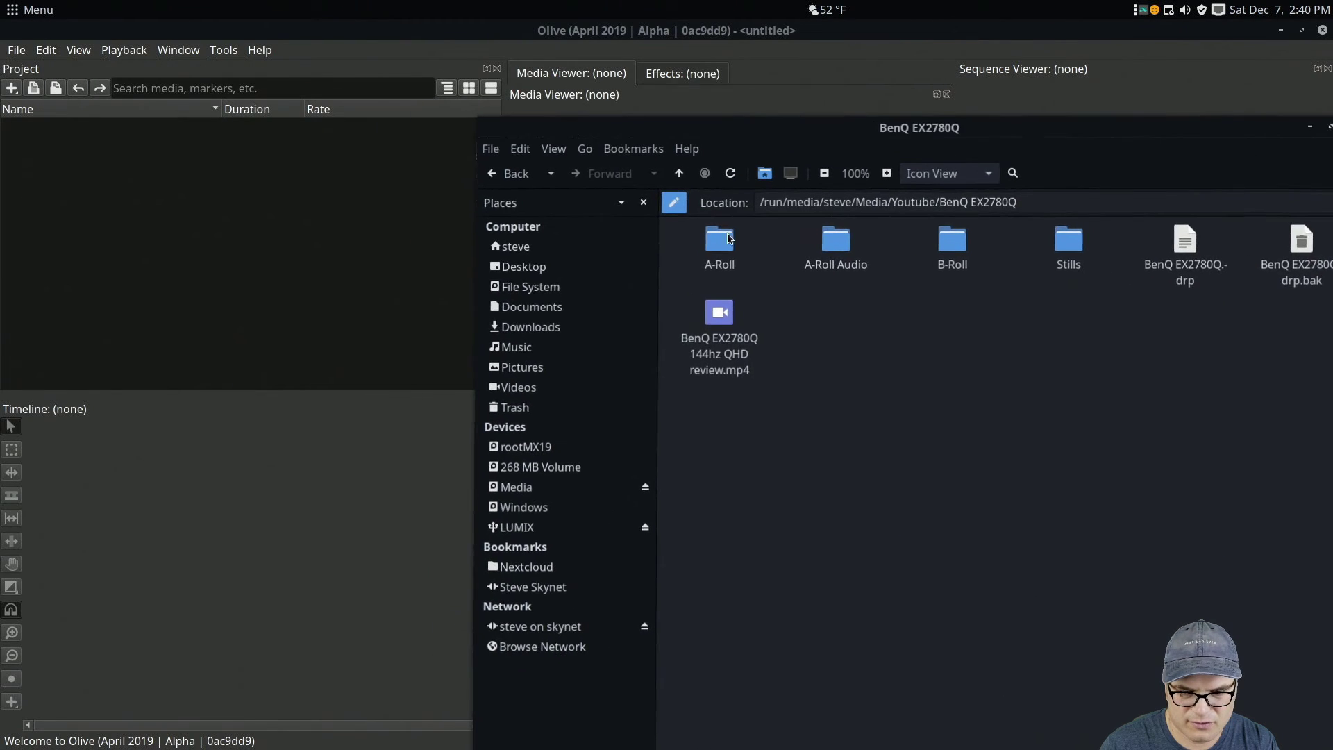
double_click(727, 232)
left_click_drag(724, 357, 179, 248)
Load P1060312.MP4 into Olive's media viewer, play it briefly and scrub forward through the clip
left_click(169, 248)
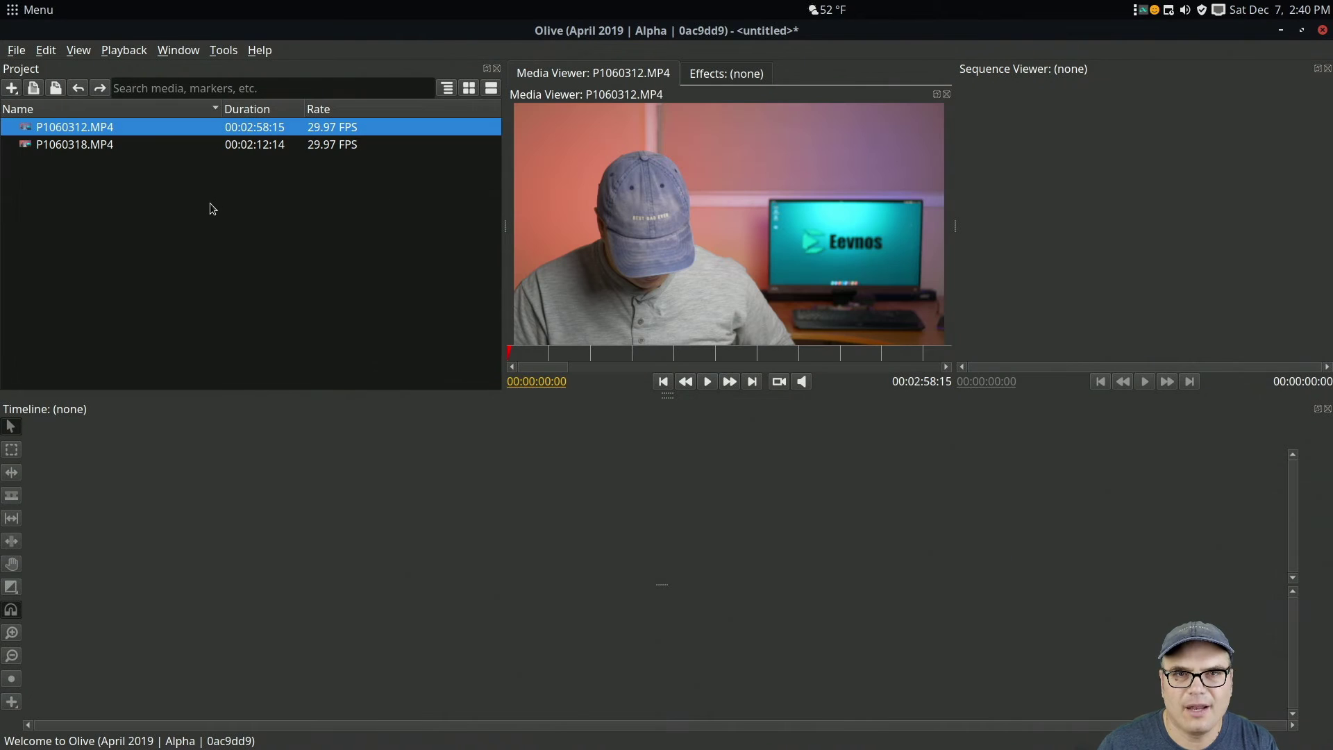
left_click(706, 382)
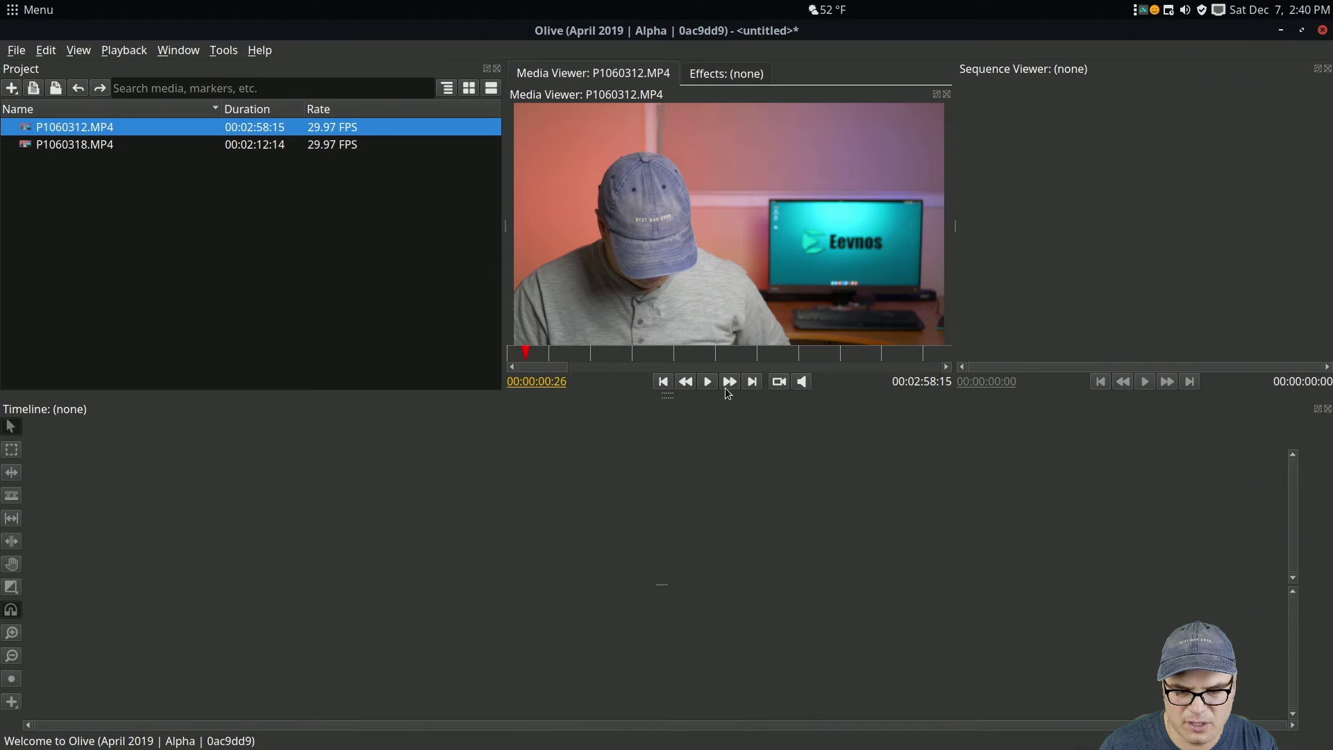
left_click_drag(538, 353, 753, 364)
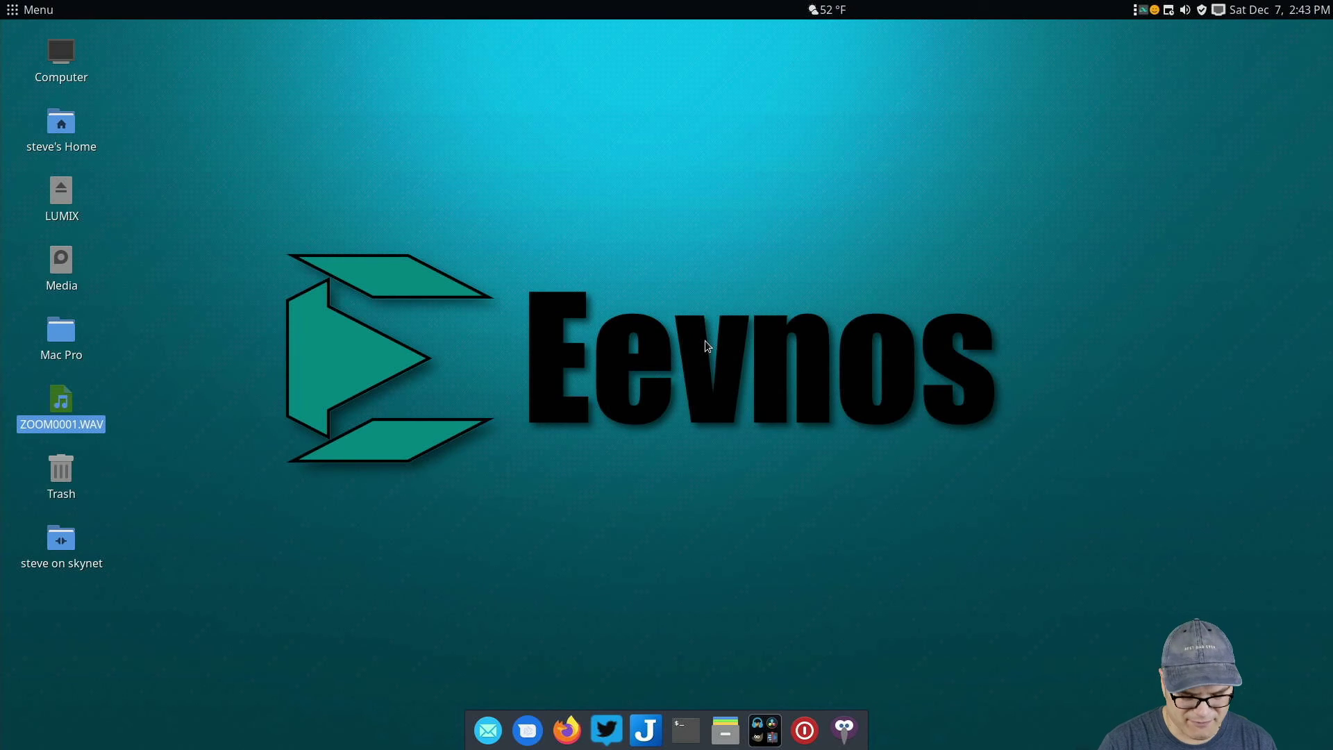
Find OBS with the desktop's application launcher and start it
key("ctrl+space")
type("obs")
key("Return")
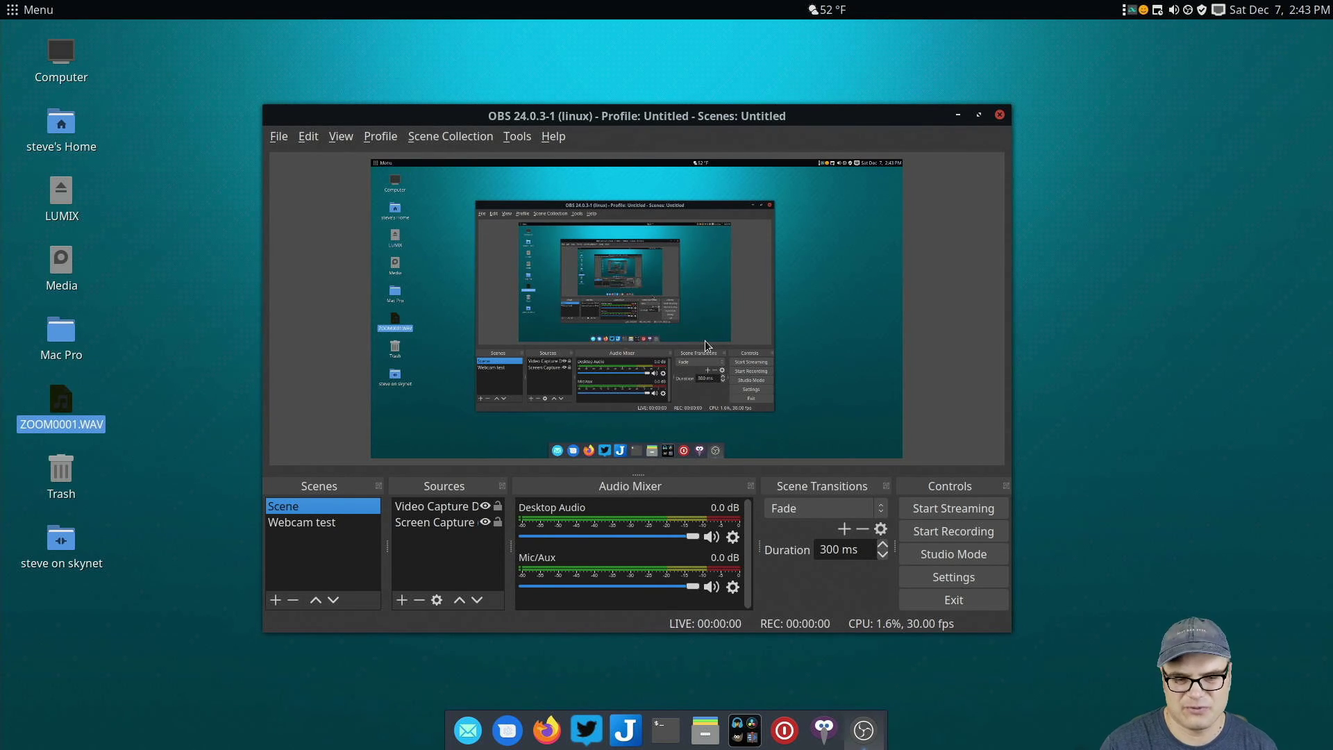
View the Webcam test scene, switch back to the scene named Scene and close OBS
left_click(304, 522)
left_click(303, 511)
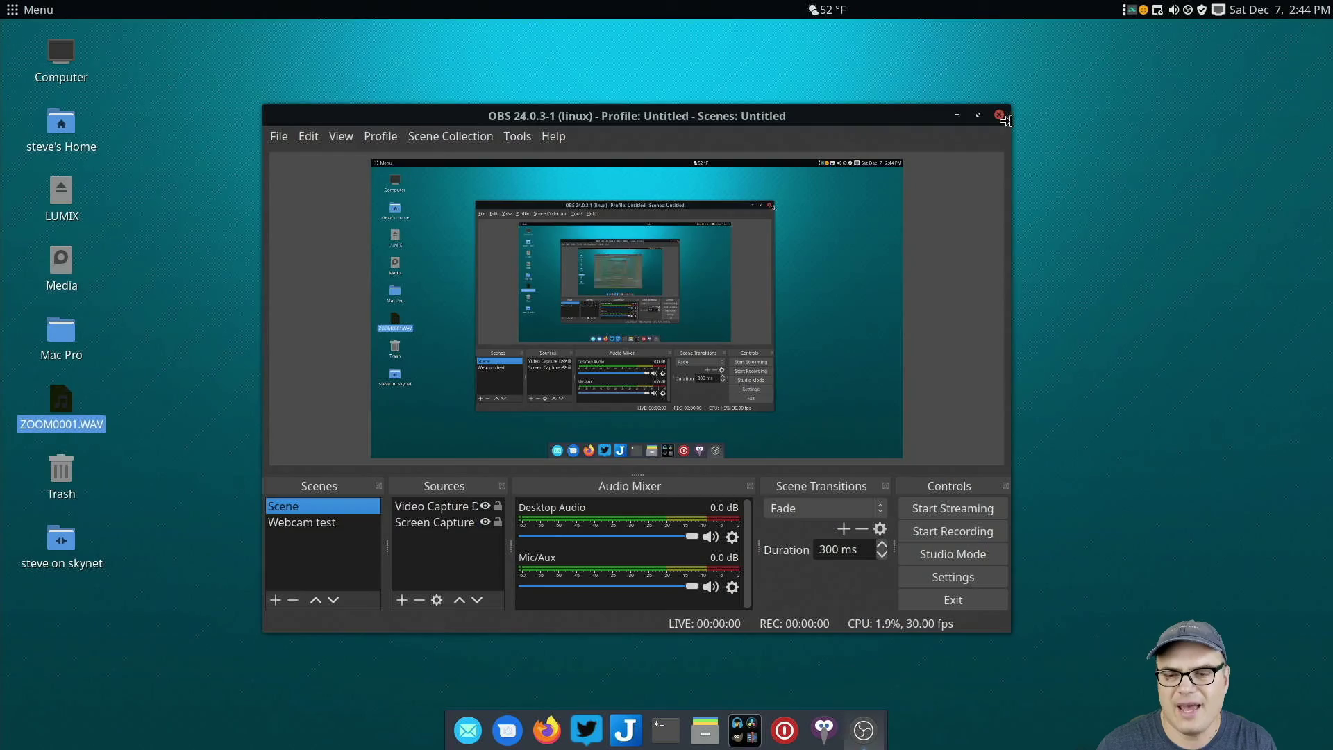
left_click(994, 119)
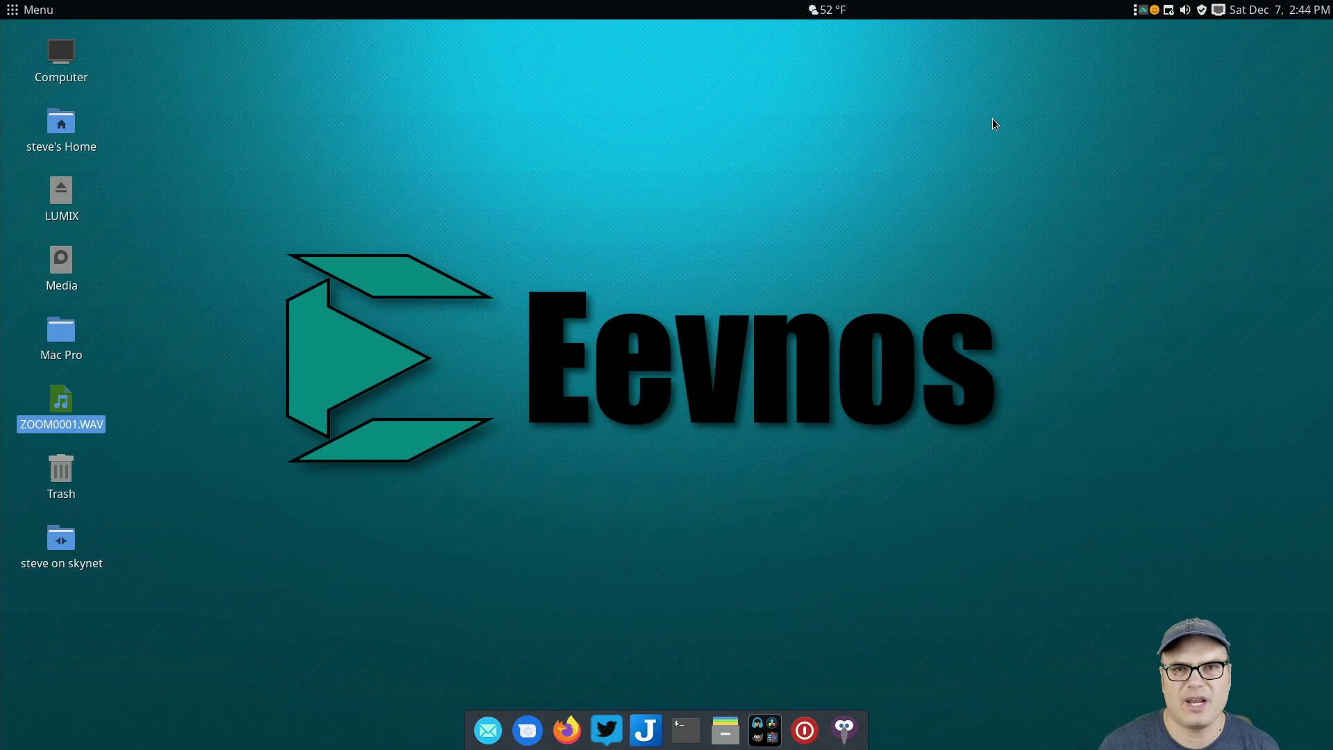